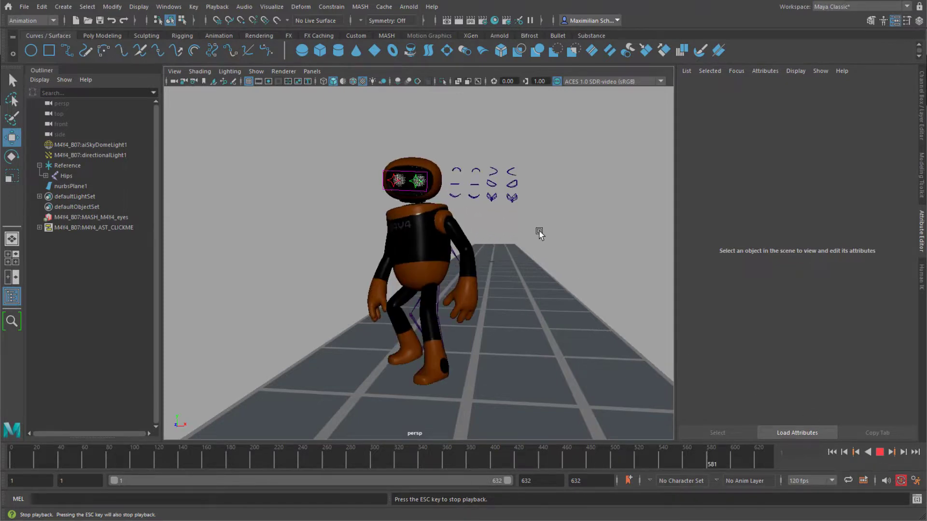
Step: Stop the robot's walk playback so the time slider rests at frame 581
key("Escape")
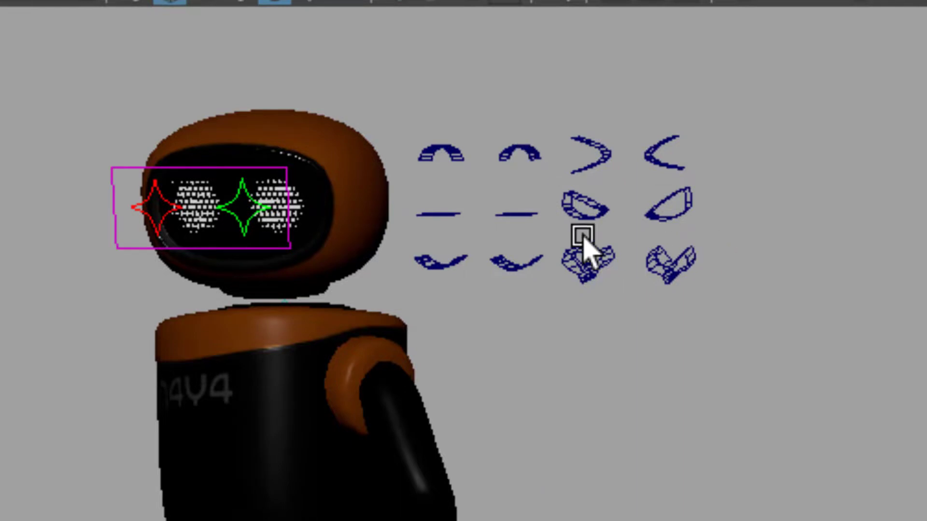
Step: Select the upper eyebrow shape control and move it up along Y to a new height
left_click(520, 151)
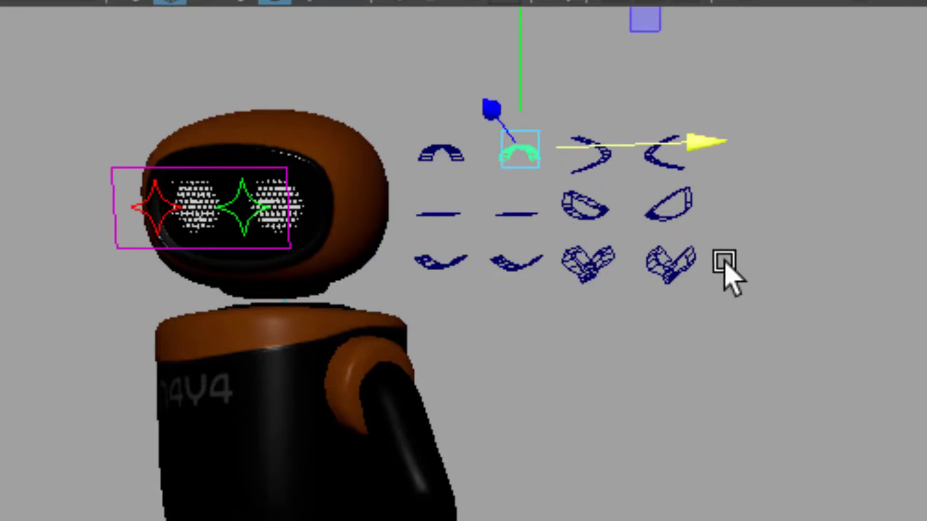
left_click_drag(517, 87, 572, 90)
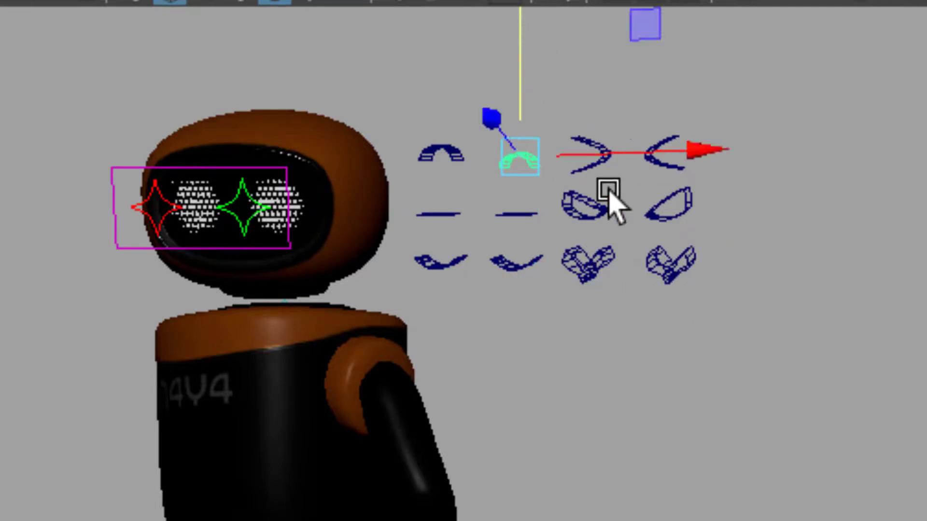
left_click_drag(550, 140, 536, 85)
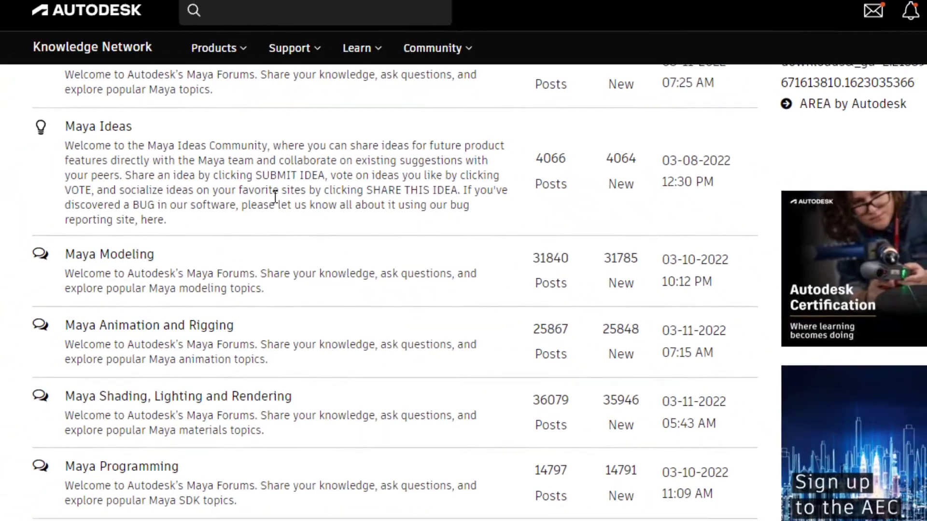
Step: Scroll to the reply in 'The eye controls of the M4Y4_B07' thread and open its .mp4 video
scroll(293, 216, "up", 8)
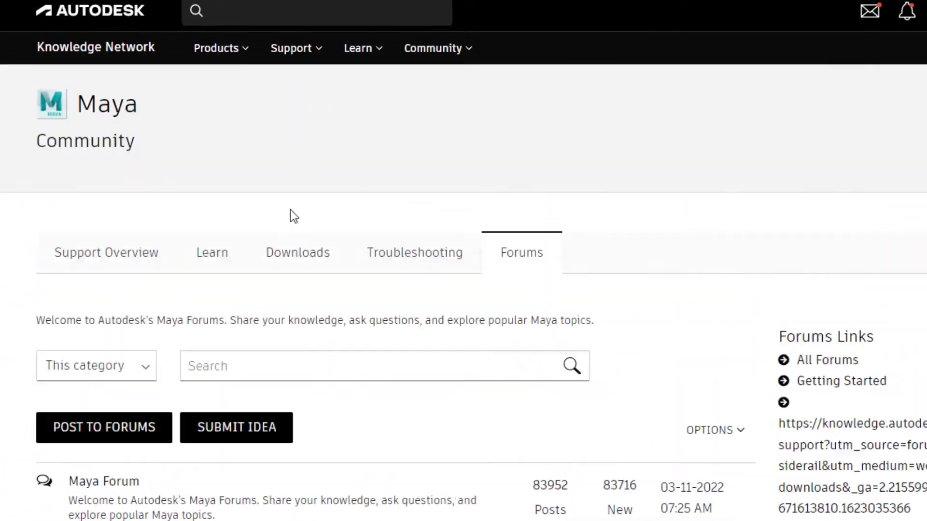
scroll(294, 217, "up", 1)
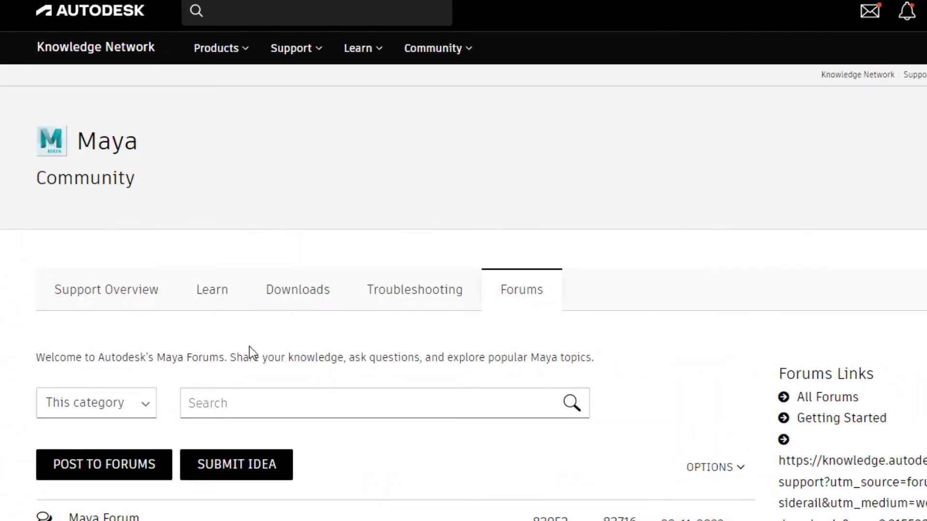
scroll(230, 408, "down", 3)
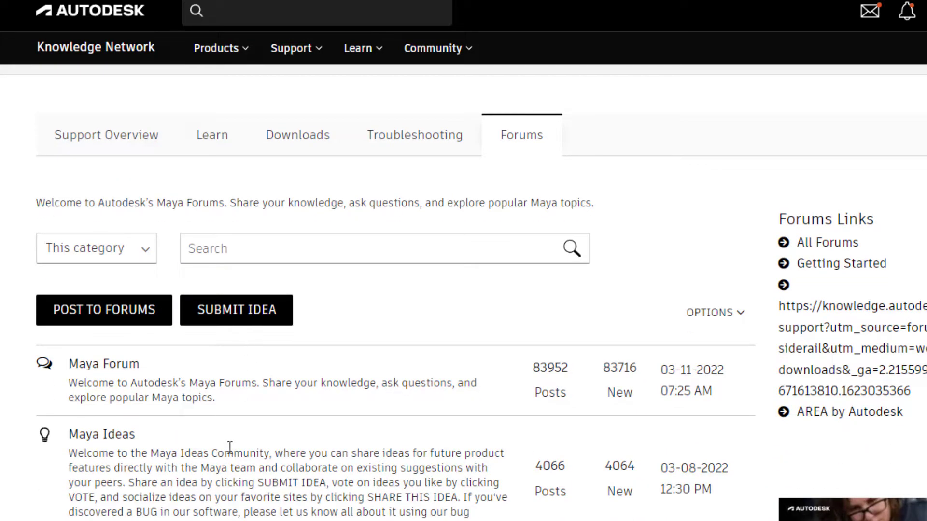
scroll(231, 449, "down", 5)
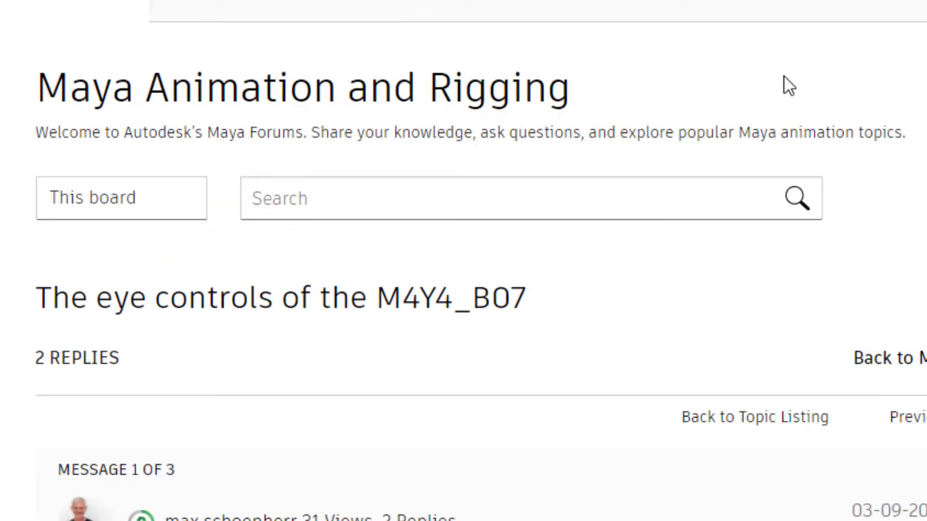
scroll(788, 84, "down", 5)
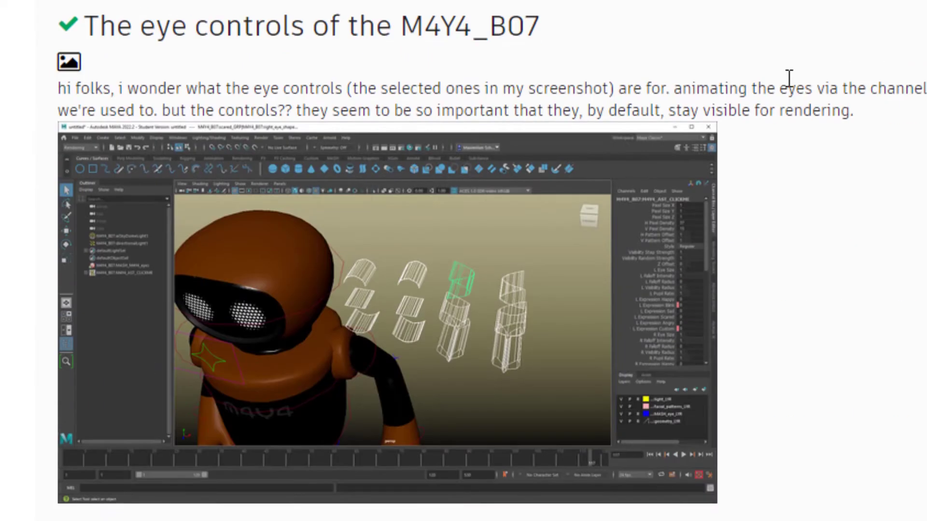
scroll(784, 232, "down", 1)
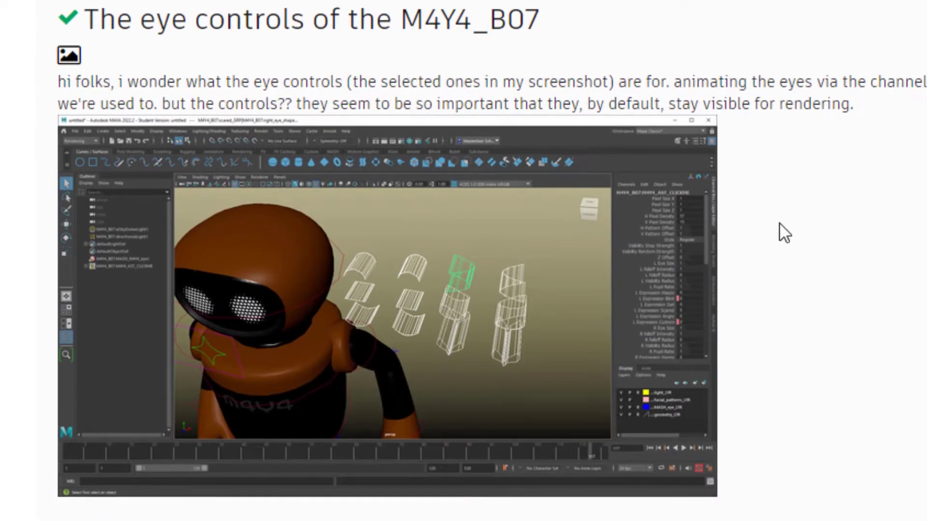
scroll(784, 232, "down", 10)
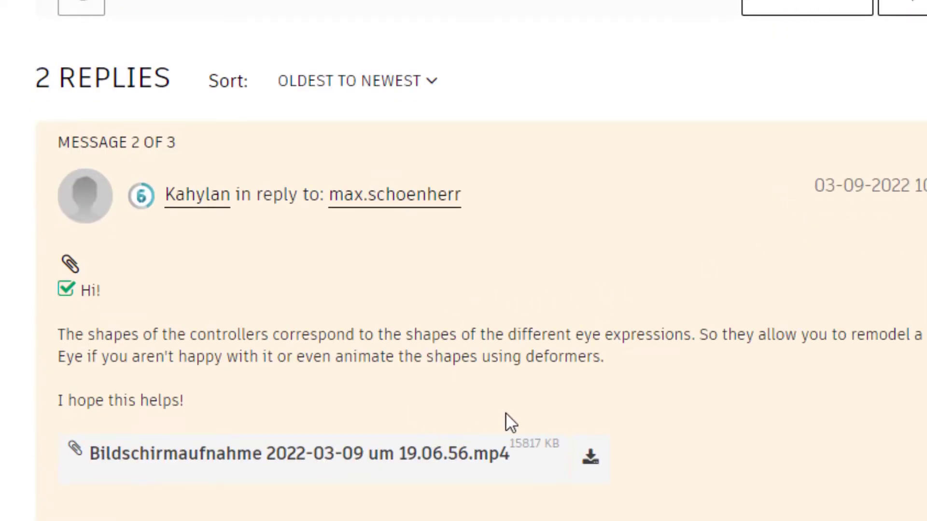
scroll(674, 348, "down", 3)
left_click(463, 242)
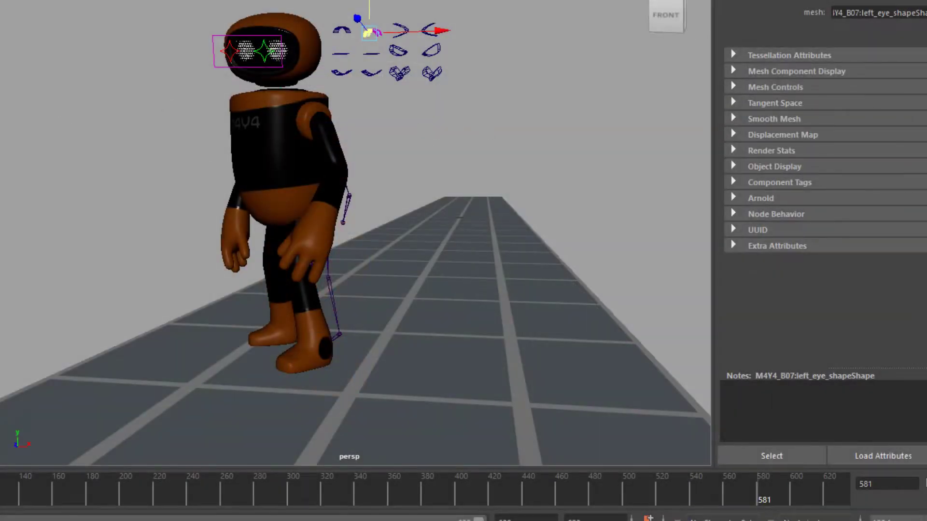
Step: Start a new scene with Ctrl+N, choosing Don't Save for the robot scene
key("ctrl+n")
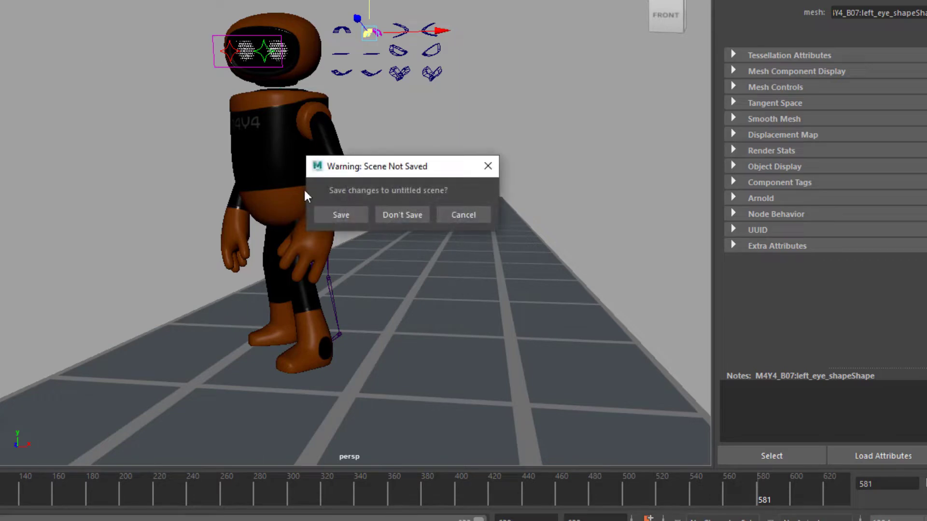
left_click(401, 217)
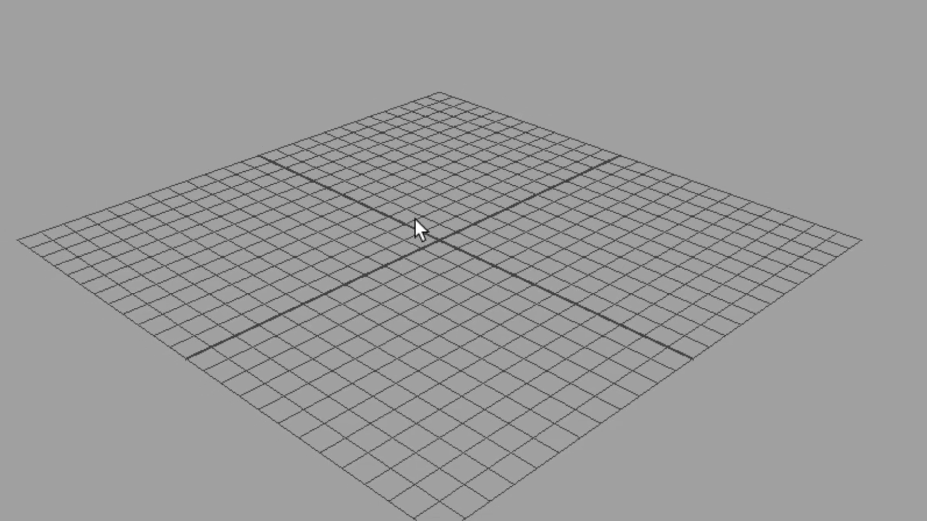
left_click(97, 2)
Step: Set the linear working unit to meter in Preferences > Settings, then close Preferences
mouse_move(188, 94)
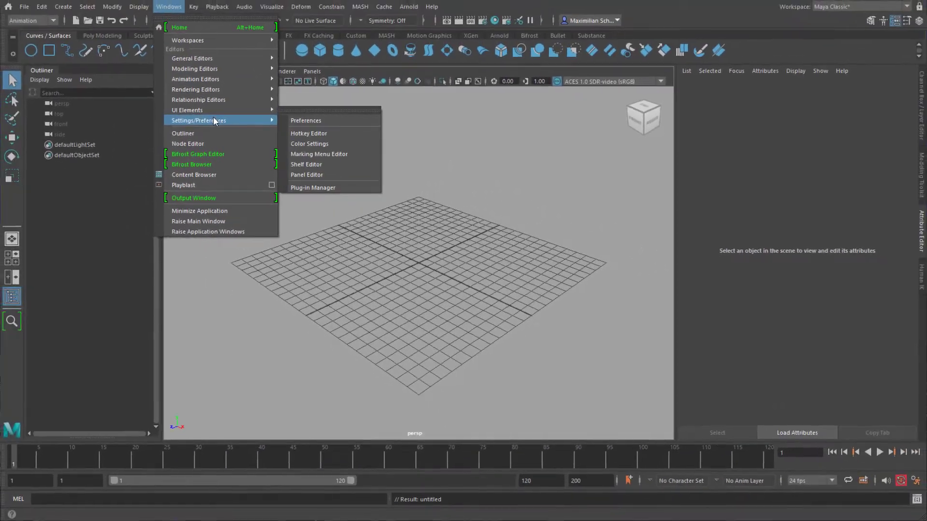
left_click(304, 102)
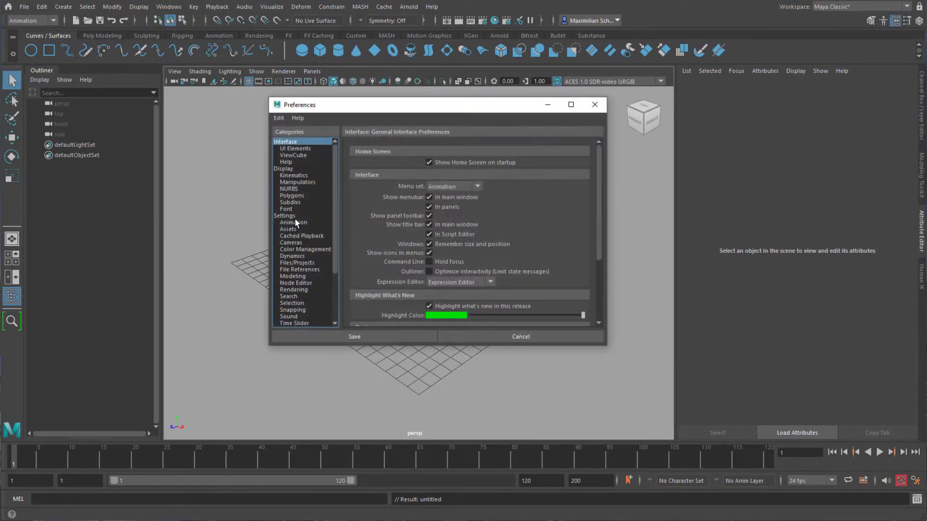
left_click(291, 217)
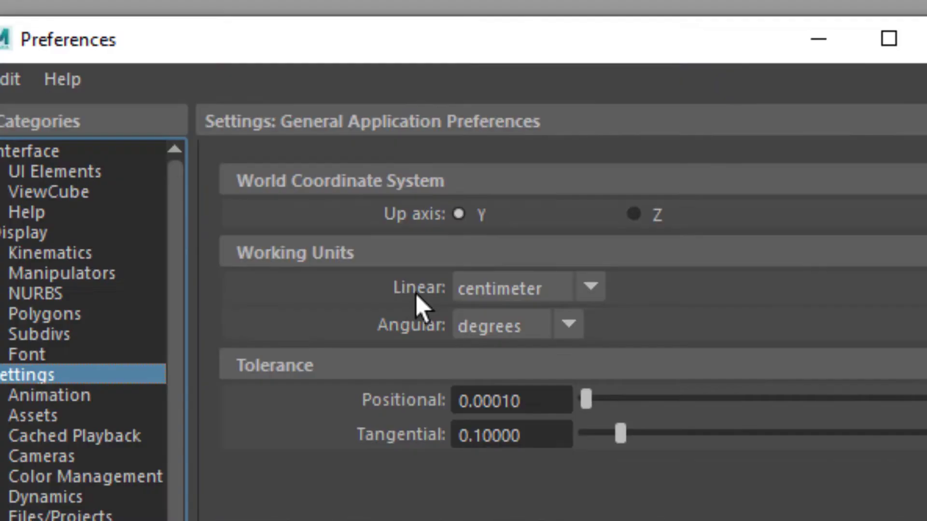
left_click(590, 288)
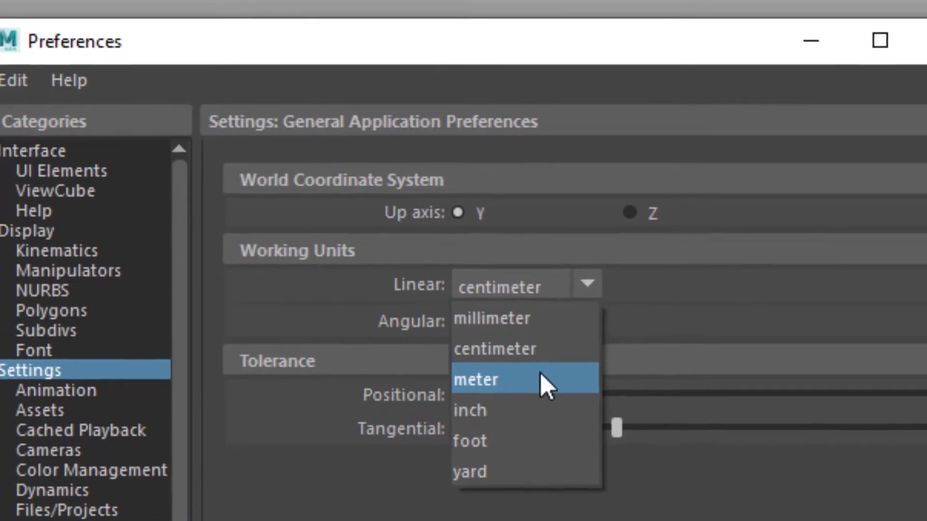
left_click(544, 380)
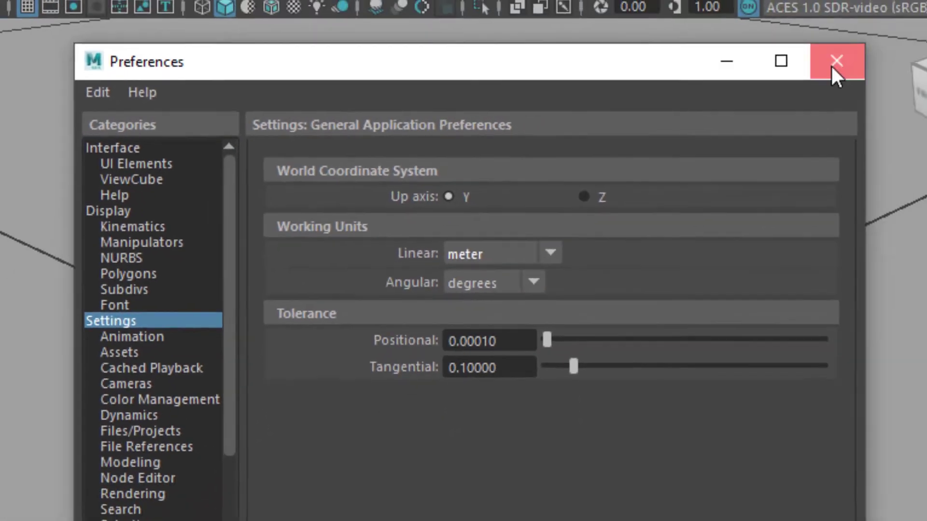
left_click(923, 45)
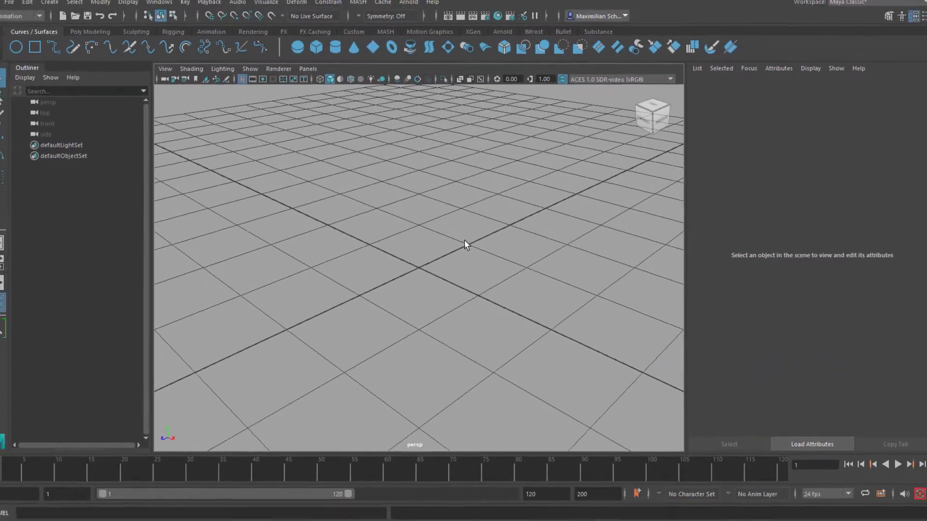
scroll(269, 364, "down", 5)
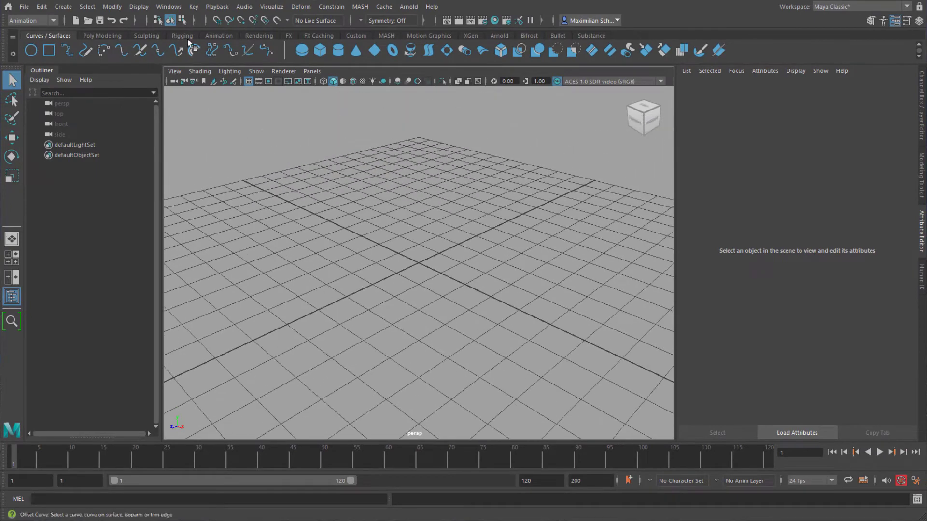
Step: Import M4Y4-B07.ma from the Content Browser's Examples > Animation > Rigs, then close the browser
left_click(179, 8)
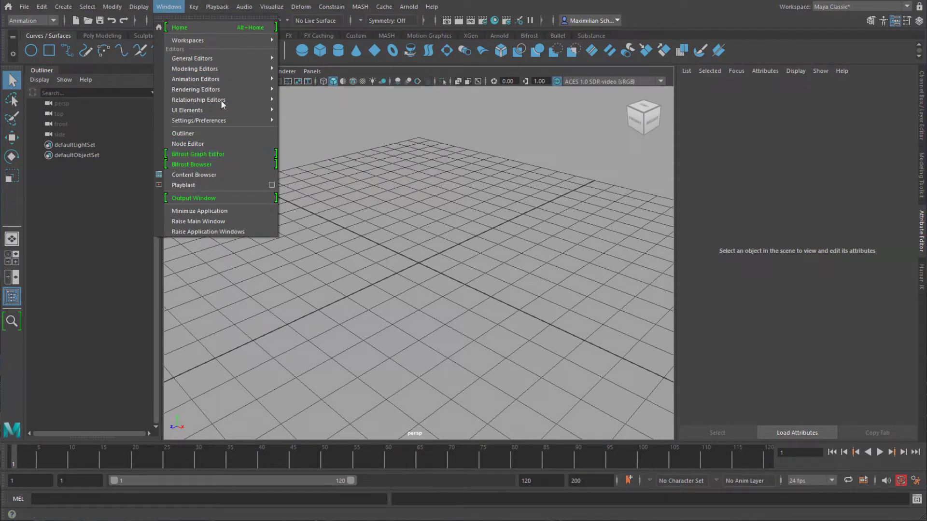
left_click(218, 175)
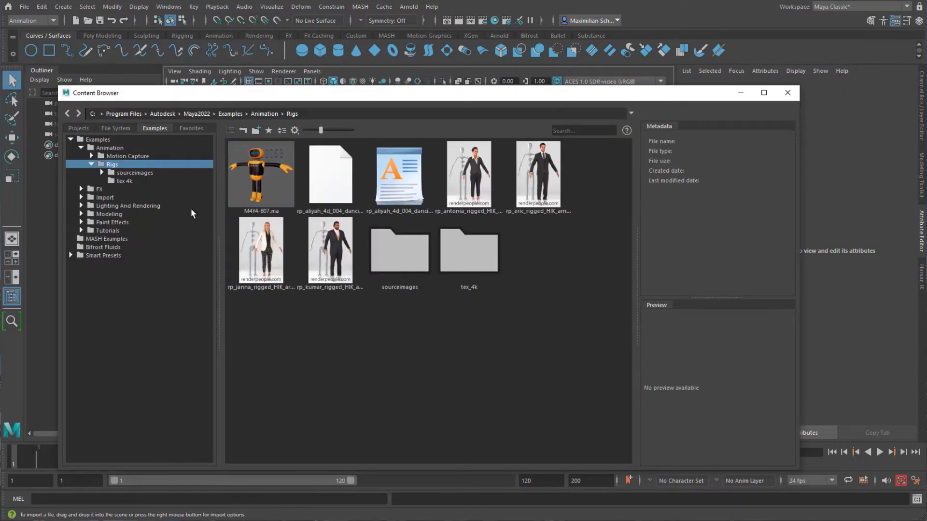
double_click(265, 175)
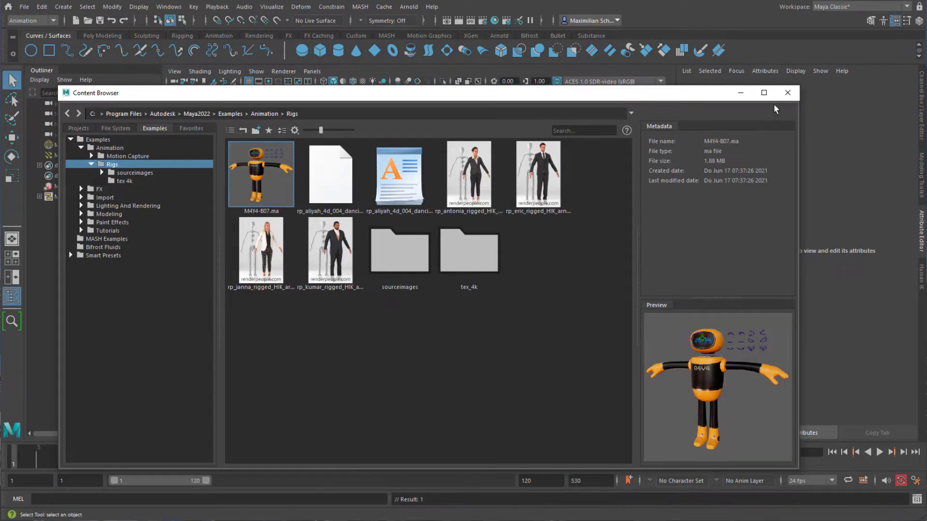
left_click(788, 92)
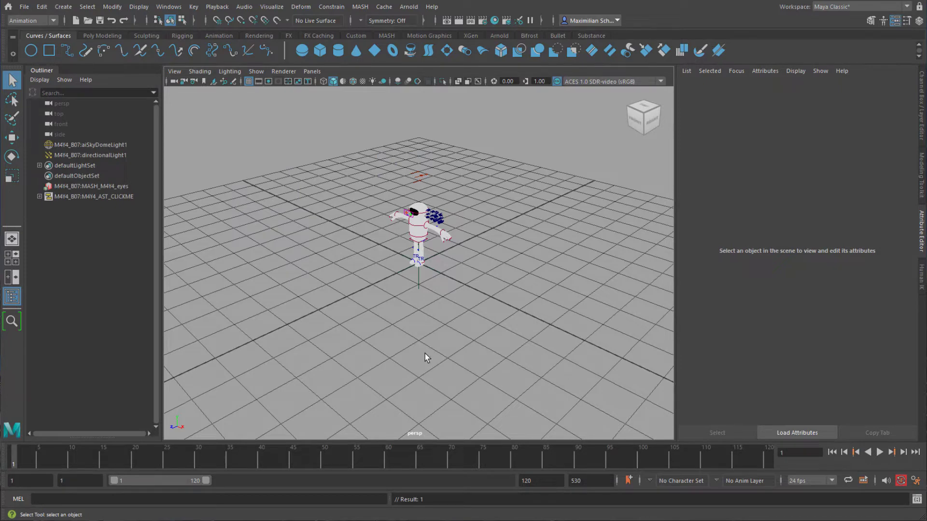
Step: Turn on textured display, orbit to a close frontal view, and select MASH_M4Y4_eyes in the Outliner
key("6")
mouse_move(424, 360)
right_mouse_down("alt")
mouse_move(528, 283)
mouse_move(393, 382)
mouse_move(494, 372)
right_mouse_up("alt")
left_click_drag(495, 372, 482, 389, "alt")
right_click_drag(482, 389, 515, 379, "alt")
mouse_move(505, 385)
left_mouse_down("alt")
mouse_move(486, 387)
mouse_move(533, 385)
mouse_move(474, 397)
mouse_move(419, 394)
mouse_move(436, 372)
mouse_move(499, 382)
left_mouse_up("alt")
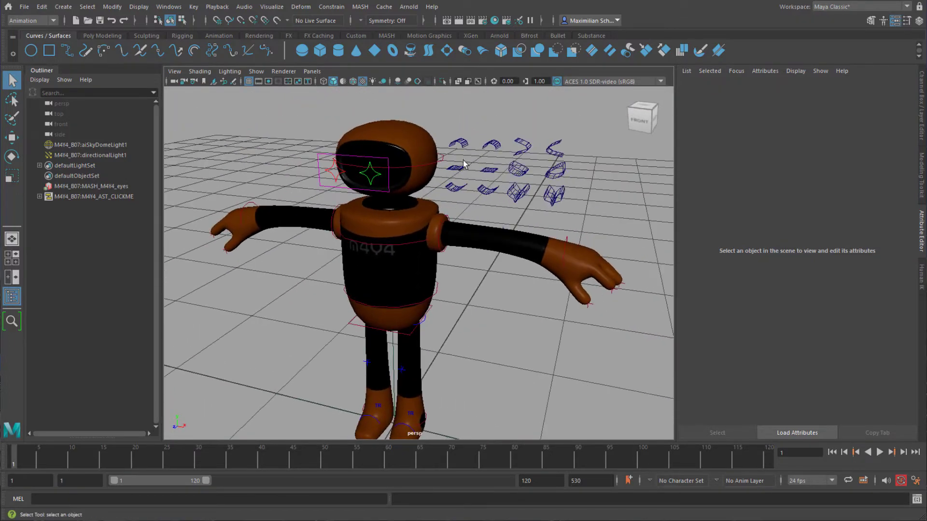
left_click_drag(431, 346, 515, 343, "alt")
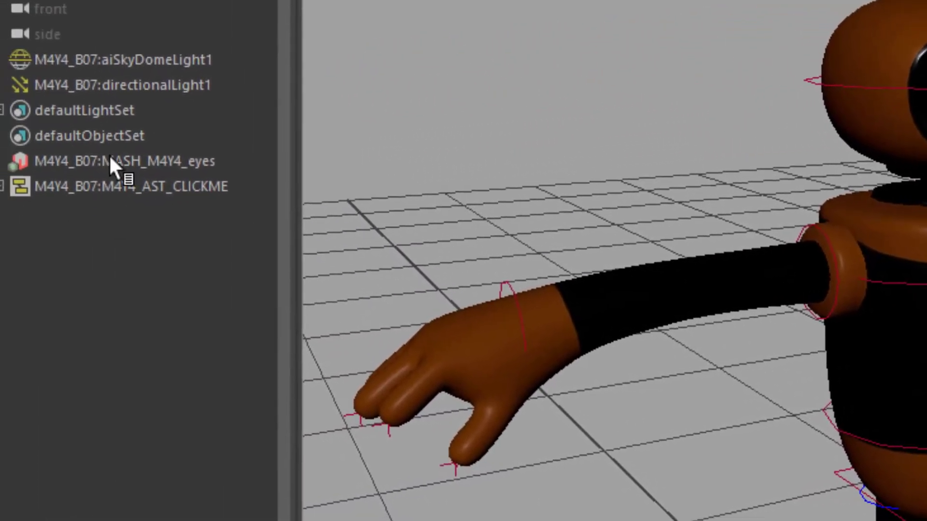
left_click(137, 159)
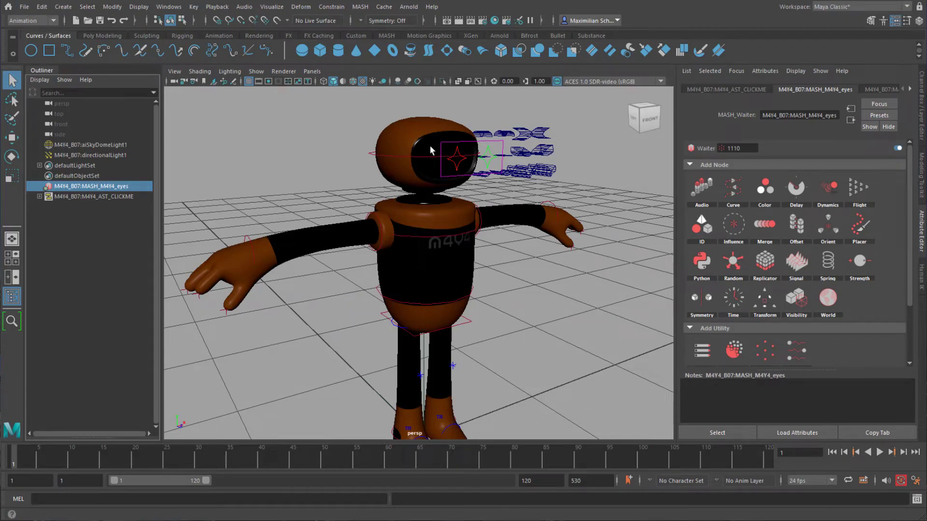
Step: Create a new scene from the File menu, discarding the unsaved changes
left_click(24, 7)
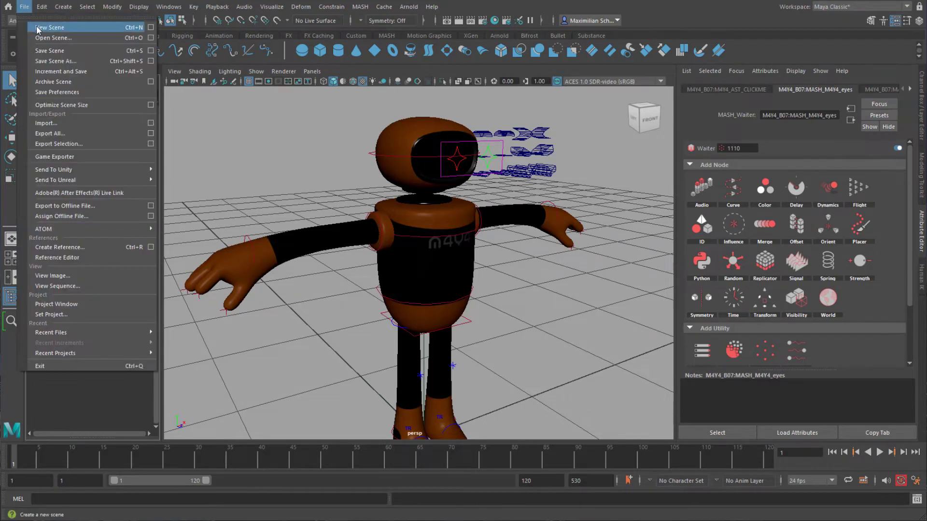
left_click(29, 18)
left_click(462, 259)
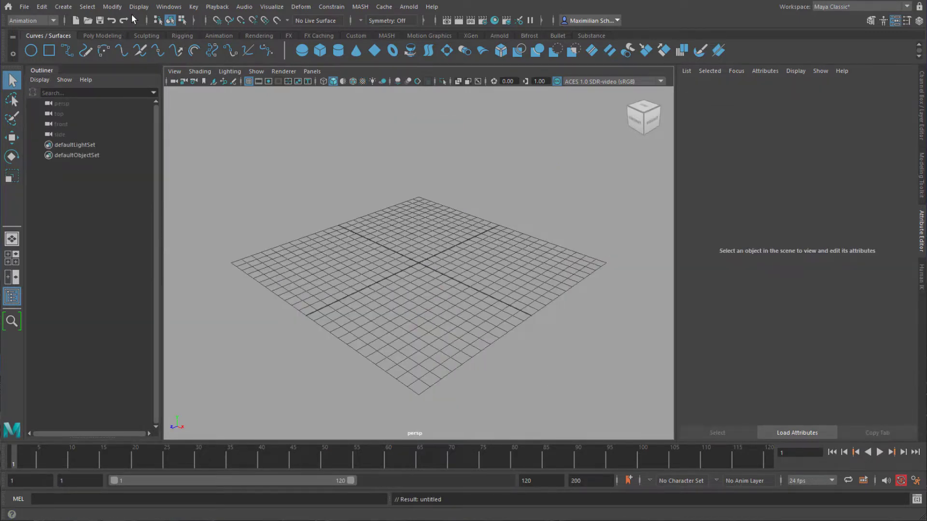
Step: Load M4Y4-B07.ma from the Content Browser examples and close the browser
left_click(167, 8)
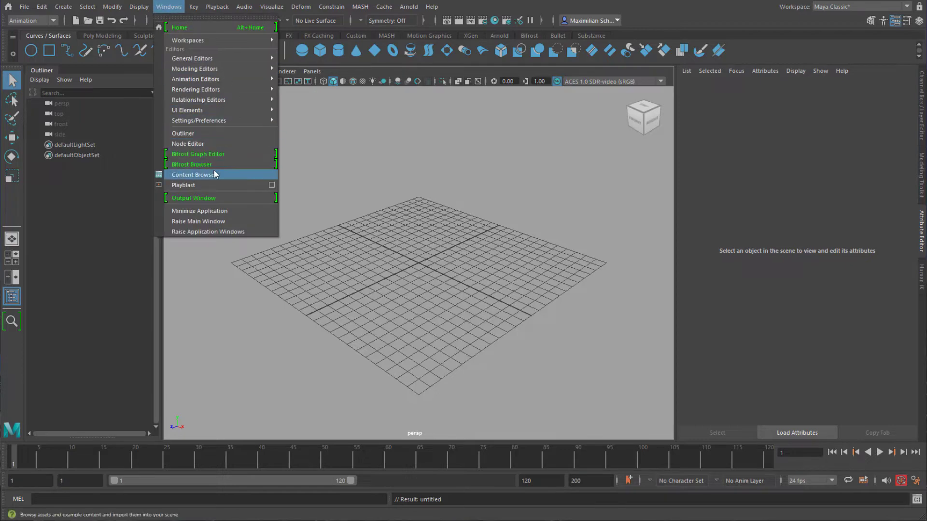
left_click(202, 175)
double_click(266, 173)
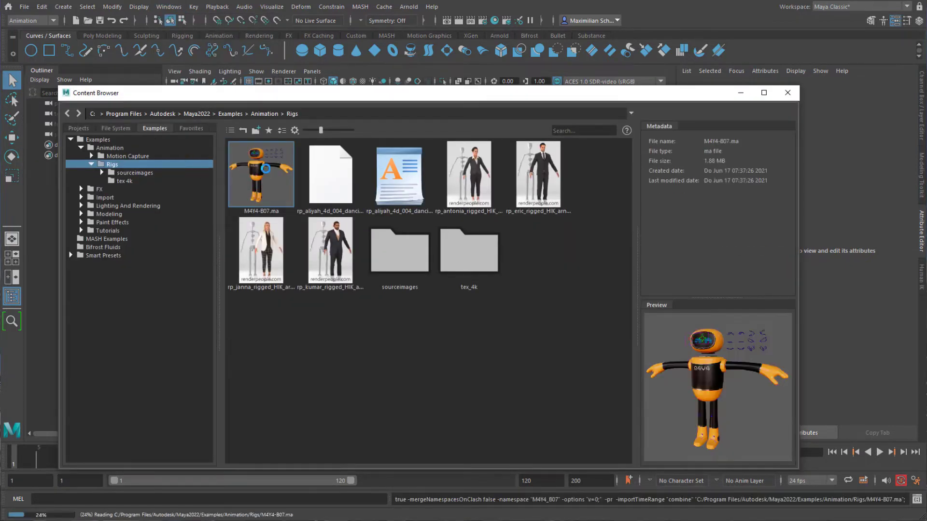
left_click(787, 93)
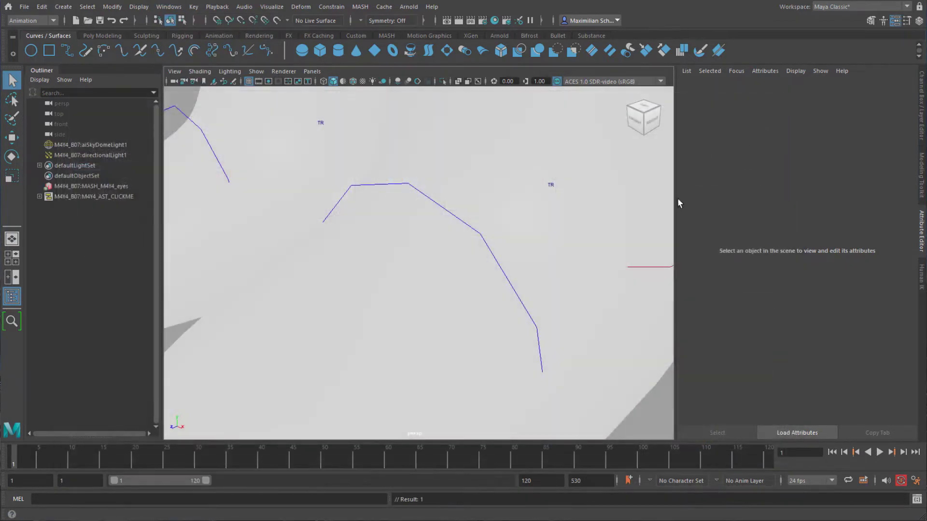
Step: Frame the robot's torso, switch to textured display, and orbit to a frontal view
scroll(317, 343, "down", 3)
scroll(409, 240, "down", 2)
scroll(409, 240, "down", 5)
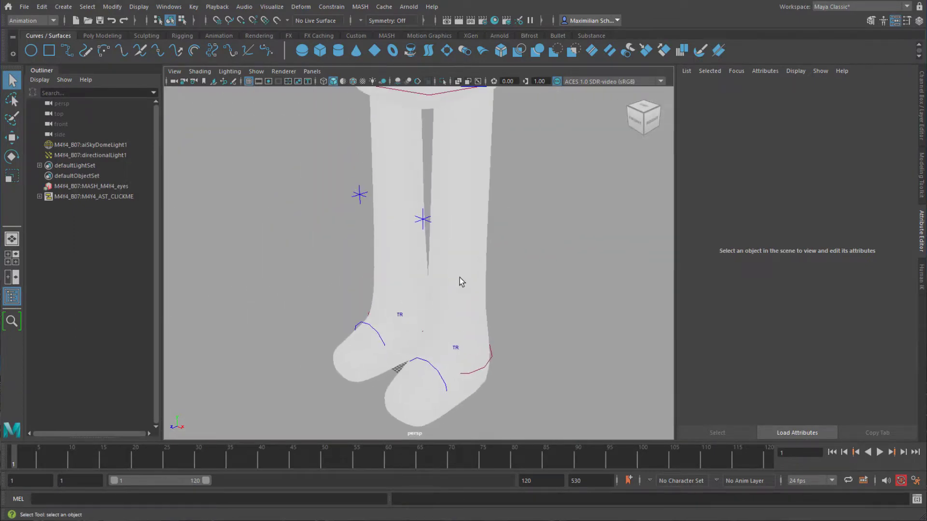
middle_click_drag(385, 215, 383, 354, "alt")
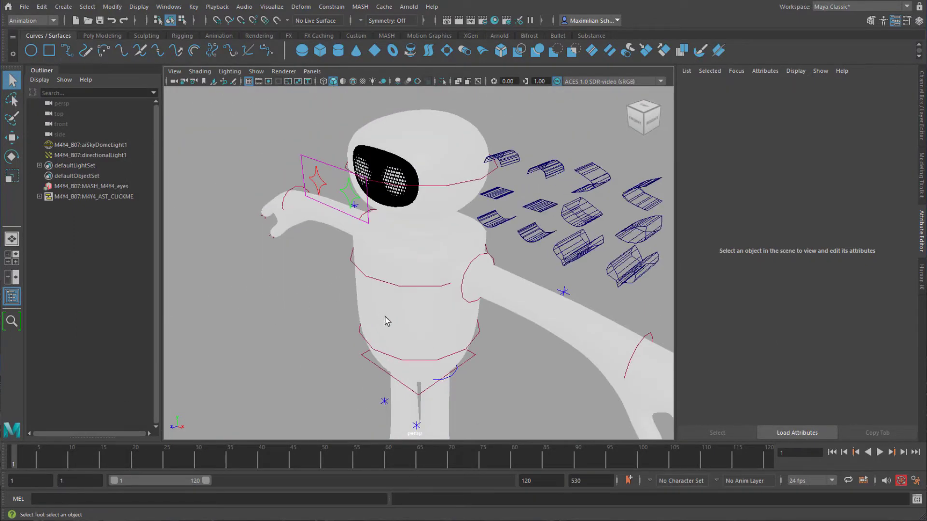
key("6")
mouse_move(403, 330)
left_mouse_down("alt")
mouse_move(375, 345)
mouse_move(411, 346)
mouse_move(461, 321)
left_mouse_up("alt")
mouse_move(461, 321)
middle_mouse_down("alt")
mouse_move(483, 313)
mouse_move(441, 351)
mouse_move(467, 302)
mouse_move(467, 317)
middle_mouse_up("alt")
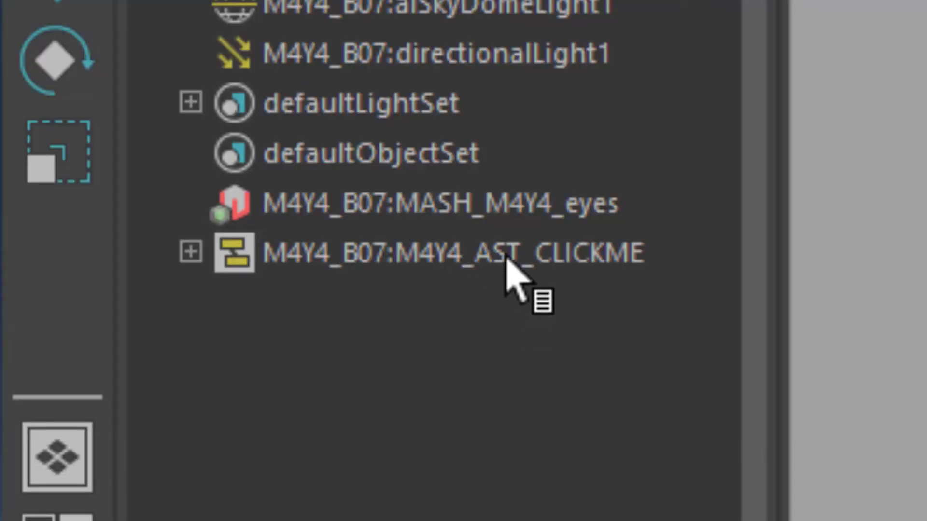
Step: Drag the right wrist effector down with the Move tool so the arm hangs beside the body
left_click(505, 259)
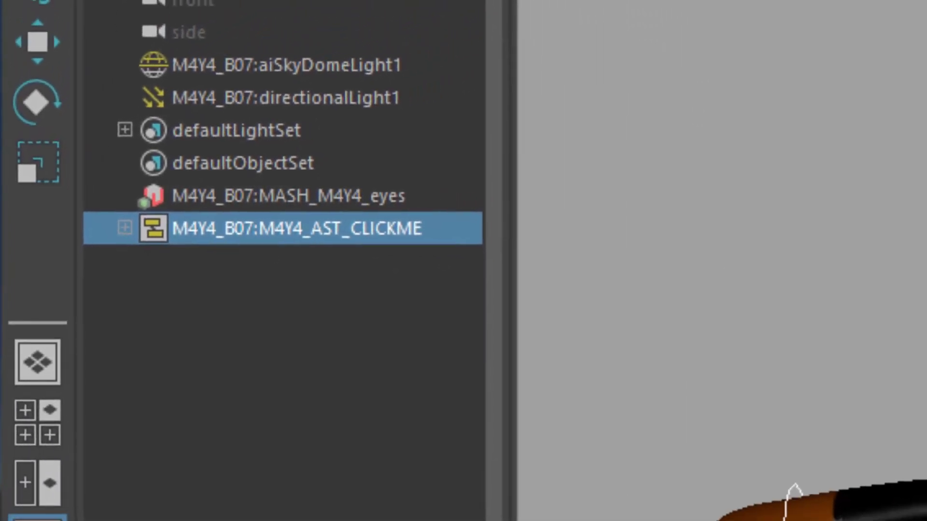
left_click(521, 379)
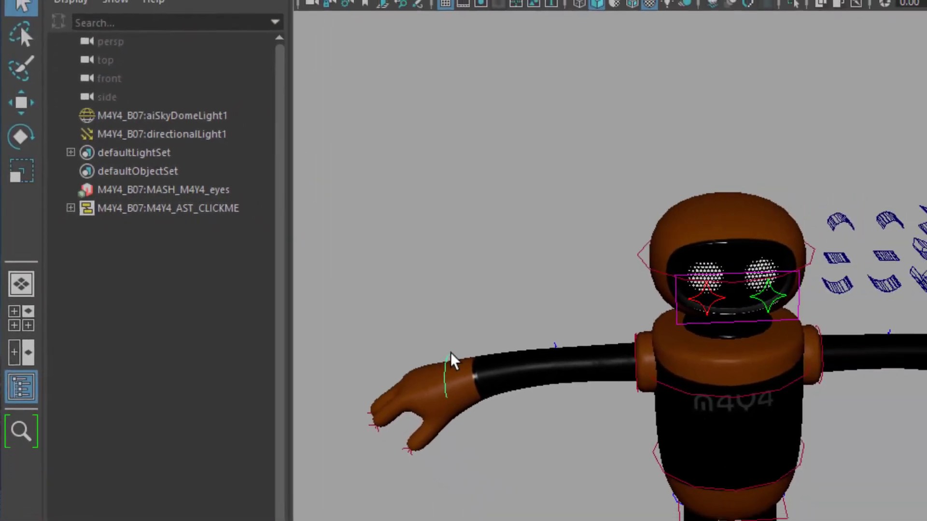
key("w")
left_click_drag(290, 264, 385, 347)
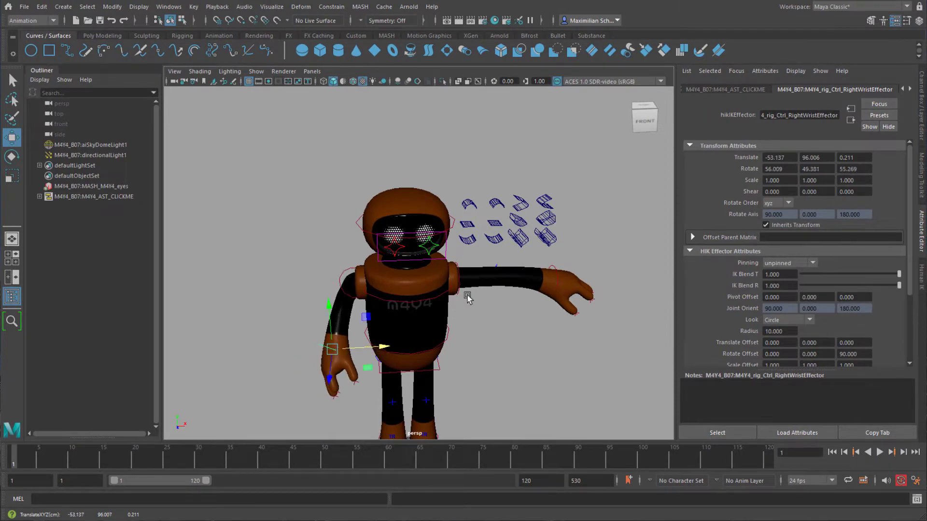
Step: Lower the left wrist effector beside the body, then move the eye control, undoing and redoing it
left_click(555, 269)
left_click_drag(557, 233, 533, 369)
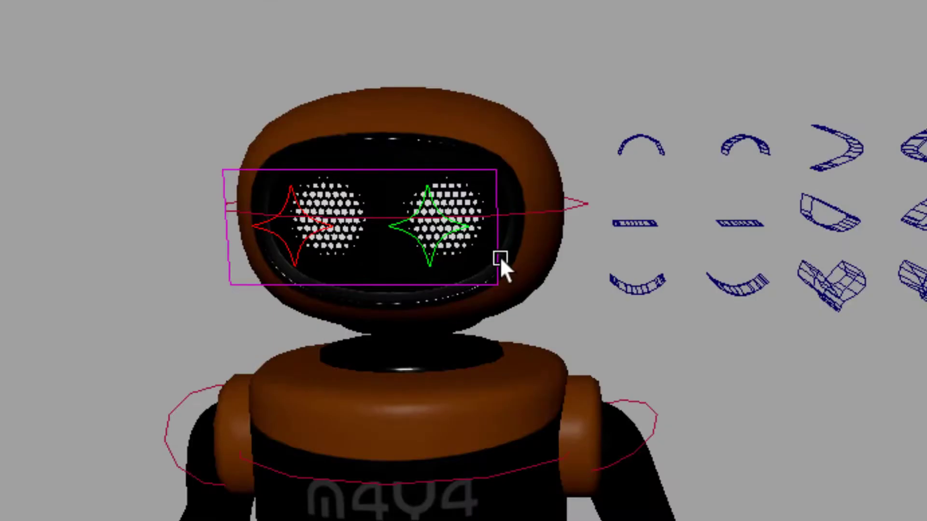
left_click(499, 256)
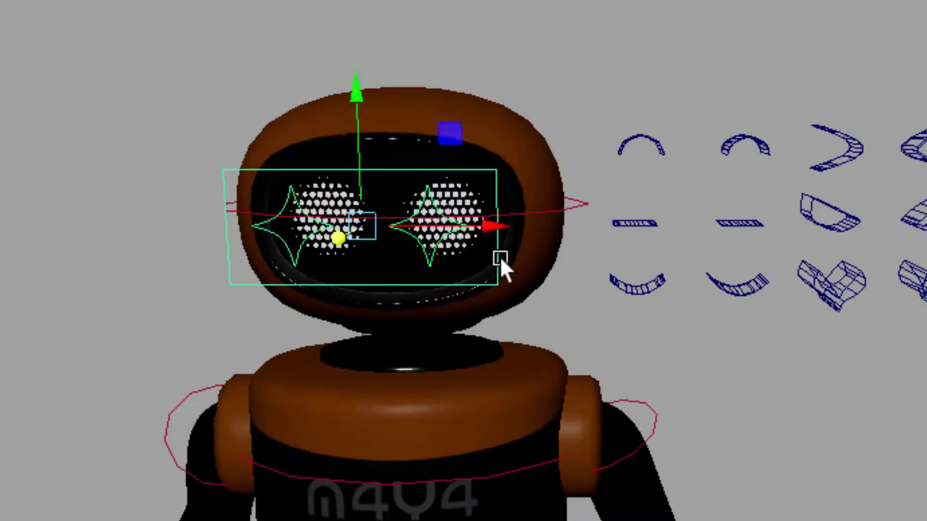
left_click_drag(497, 230, 514, 263)
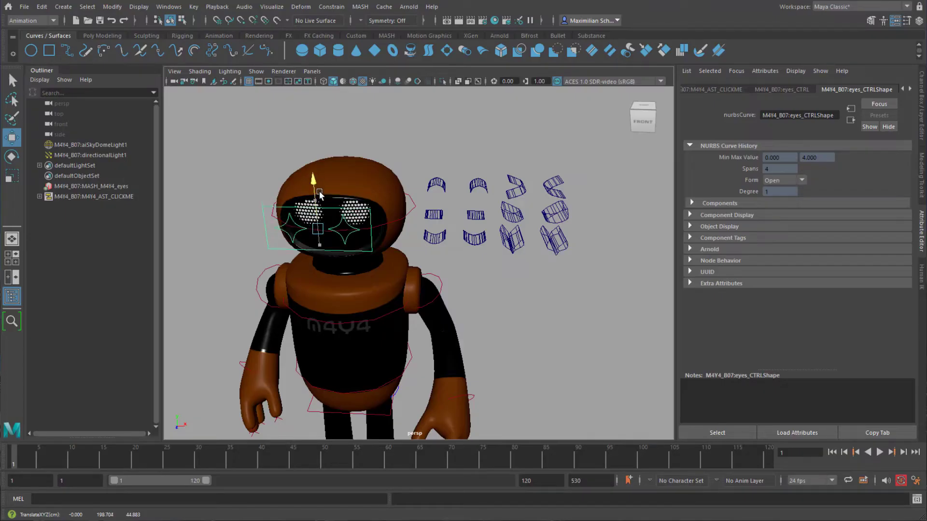
left_click_drag(377, 215, 376, 198)
key("ctrl+z")
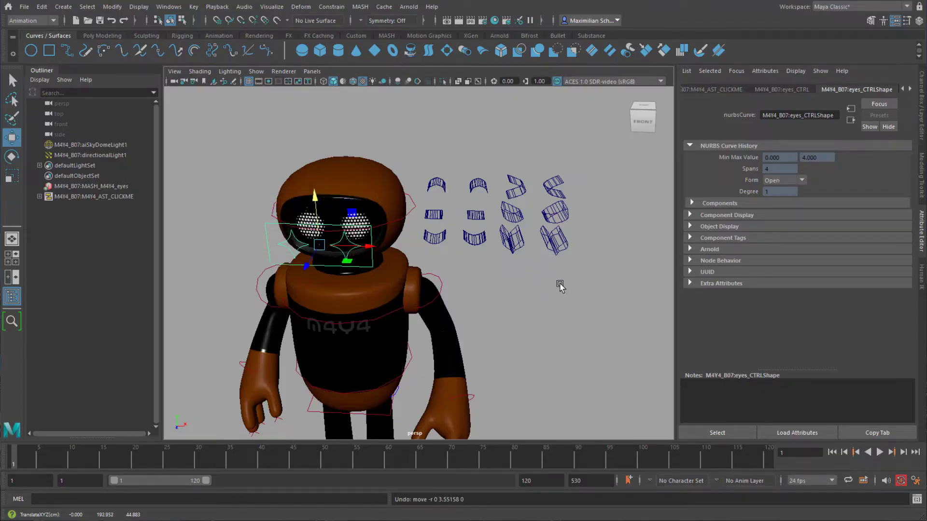
key("shift+z")
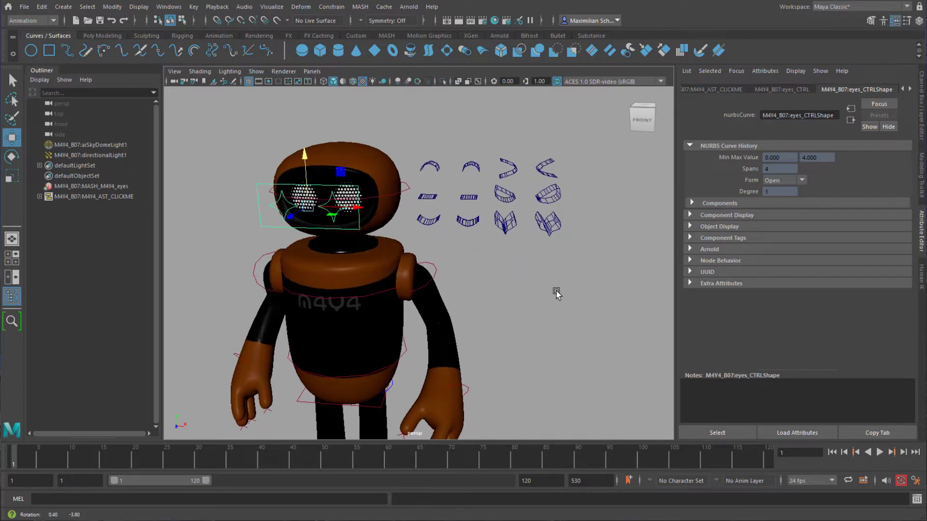
Step: Try raising the lower eye shape, undo it, and show the Channel Box/Layer Editor
left_click(467, 223)
left_click_drag(472, 172, 472, 191)
key("ctrl+z")
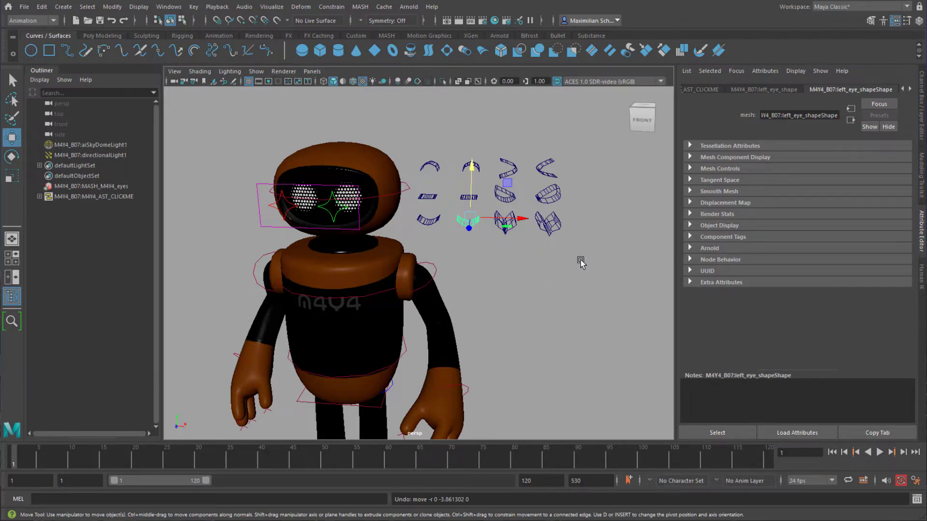
key("ctrl+a")
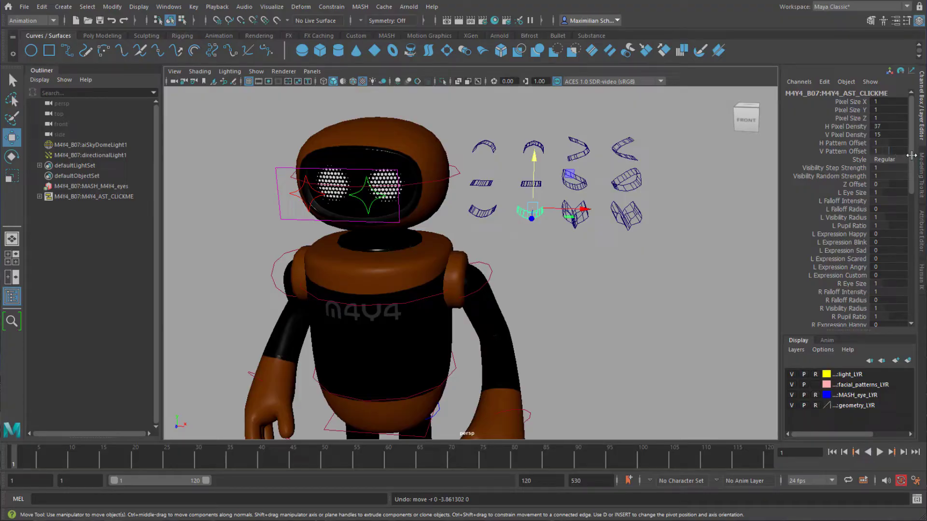
Step: Scroll the Channel Box to M4Y4_AST_CLICKME's L Expression Happy and enter 1
scroll(911, 155, "down", 3)
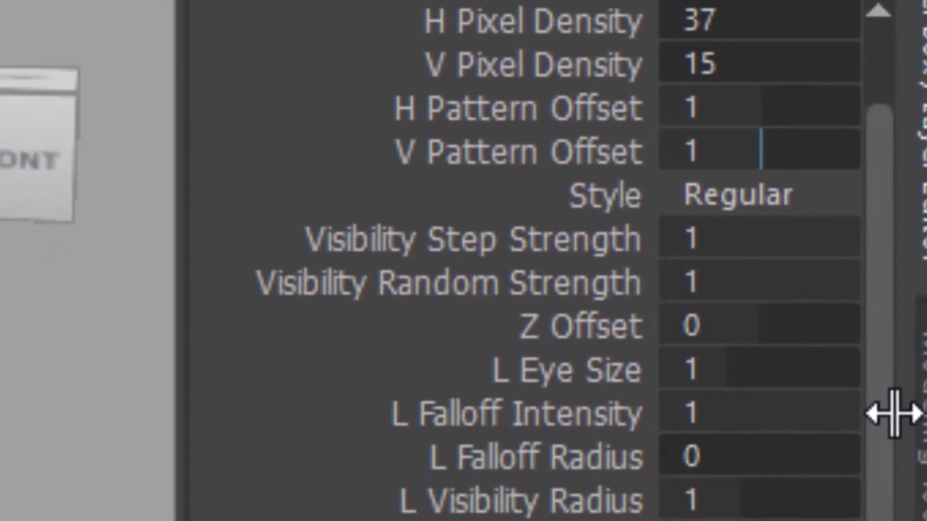
scroll(908, 391, "down", 3)
scroll(911, 404, "up", 3)
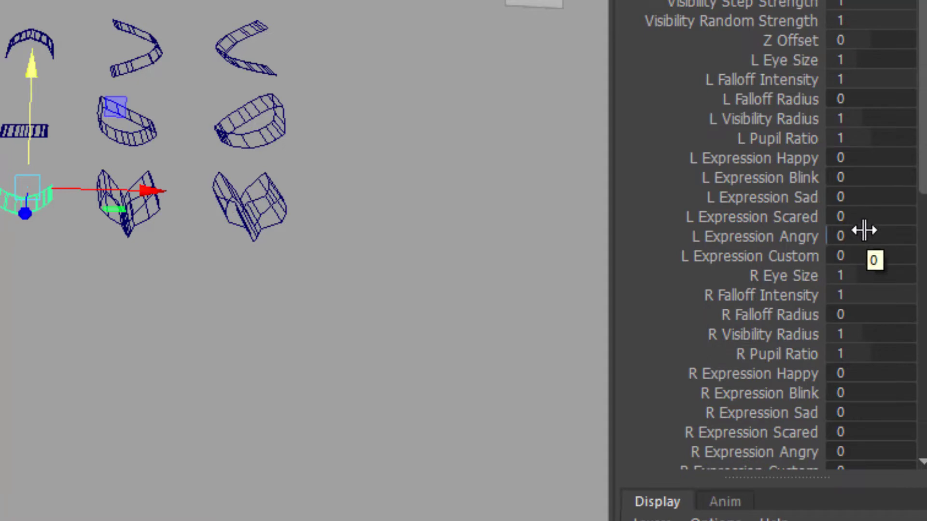
left_click(889, 162)
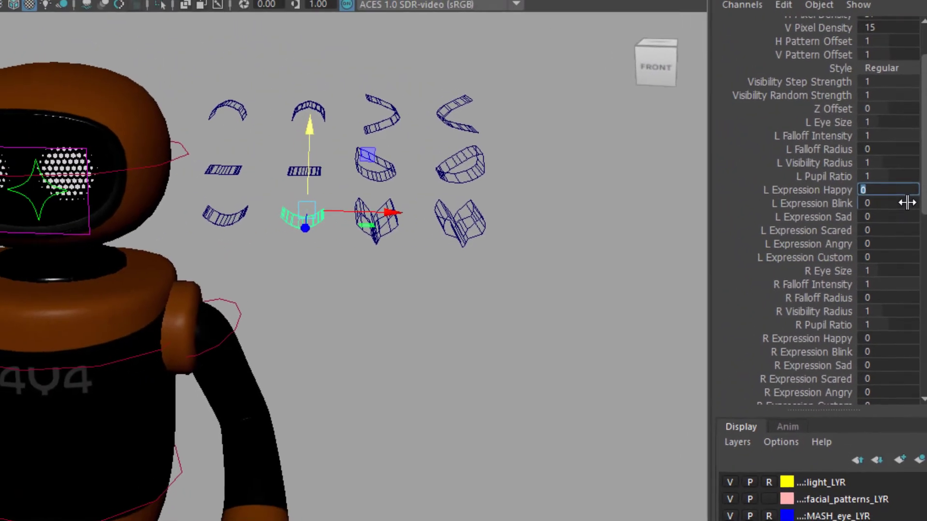
type("1")
key("Return")
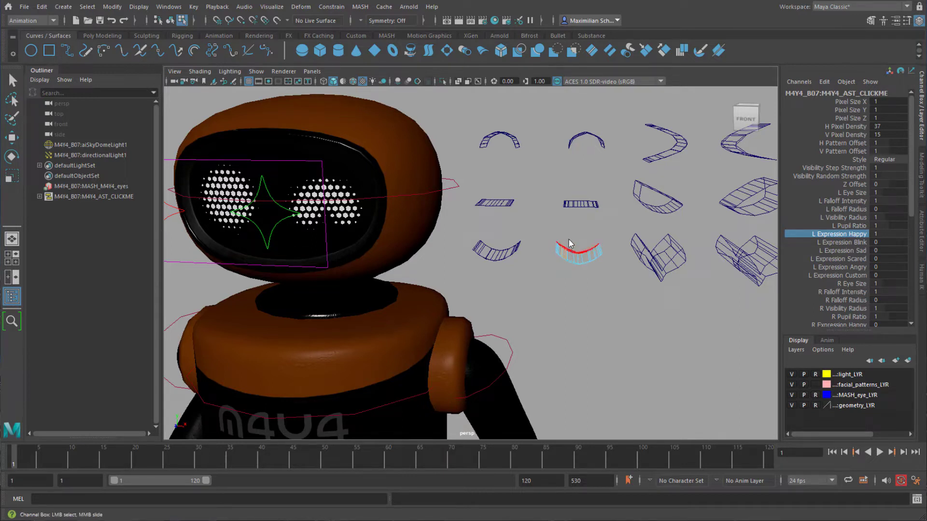
Step: Try raising the smile curve with the Move tool, then undo it
key("w")
left_click_drag(566, 207, 568, 188)
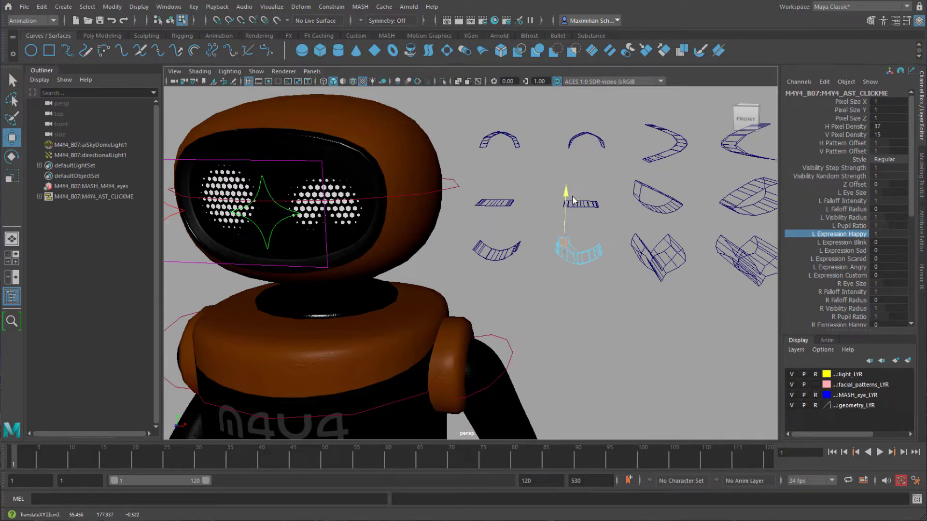
key("ctrl+z")
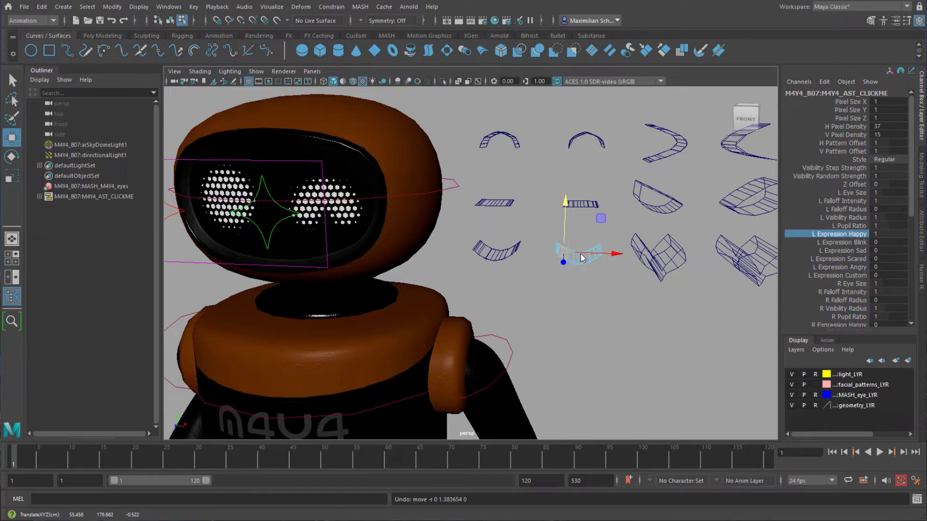
Step: Select the top arc curve's left-end CVs and drag them upward
left_click(587, 140)
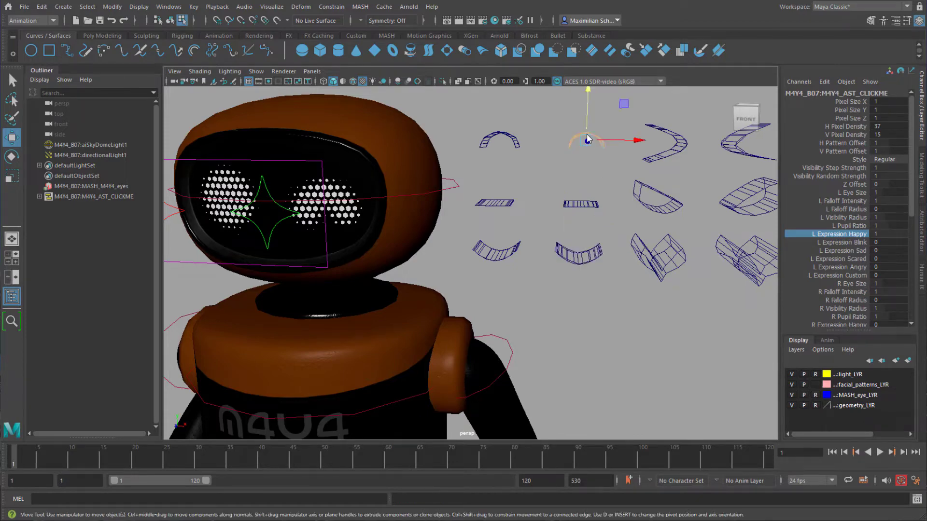
middle_click_drag(598, 145, 601, 186, "alt")
middle_click_drag(590, 224, 582, 230, "alt")
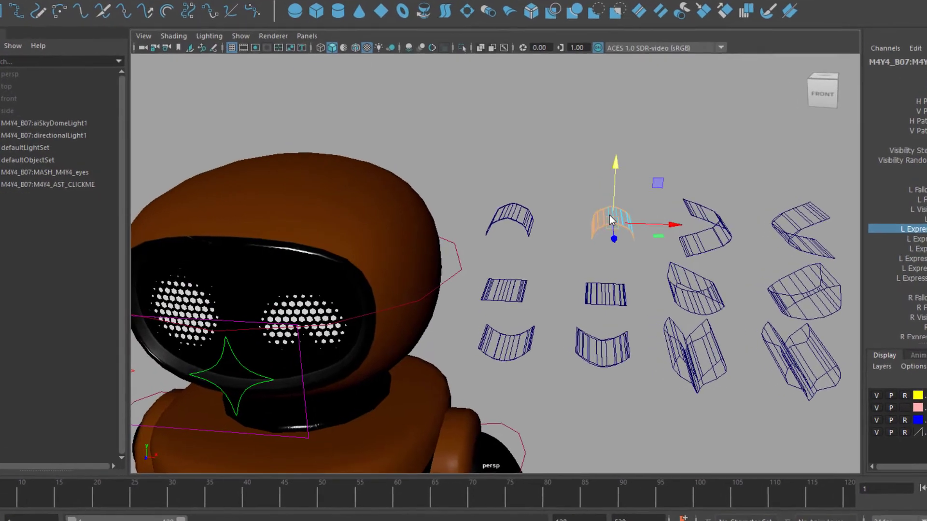
right_click_drag(612, 218, 575, 215)
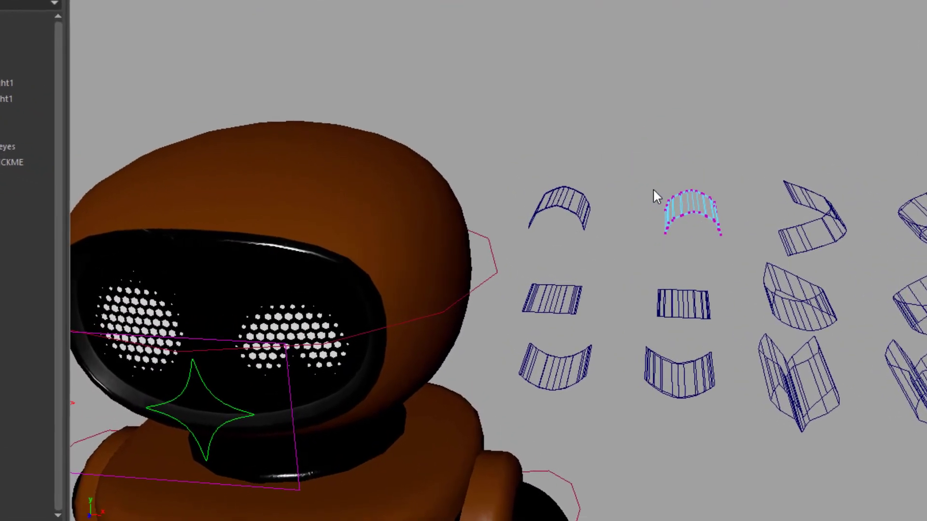
left_click_drag(646, 195, 663, 220)
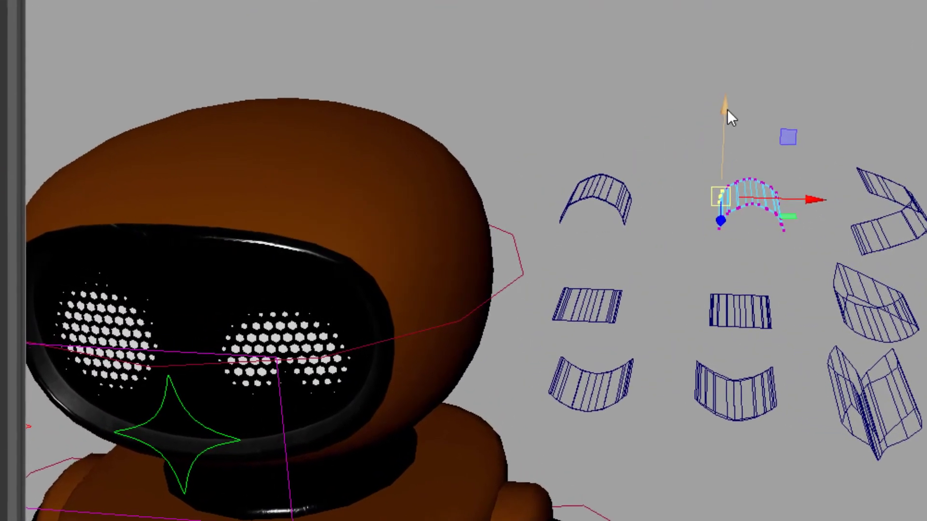
left_click_drag(727, 109, 646, 86)
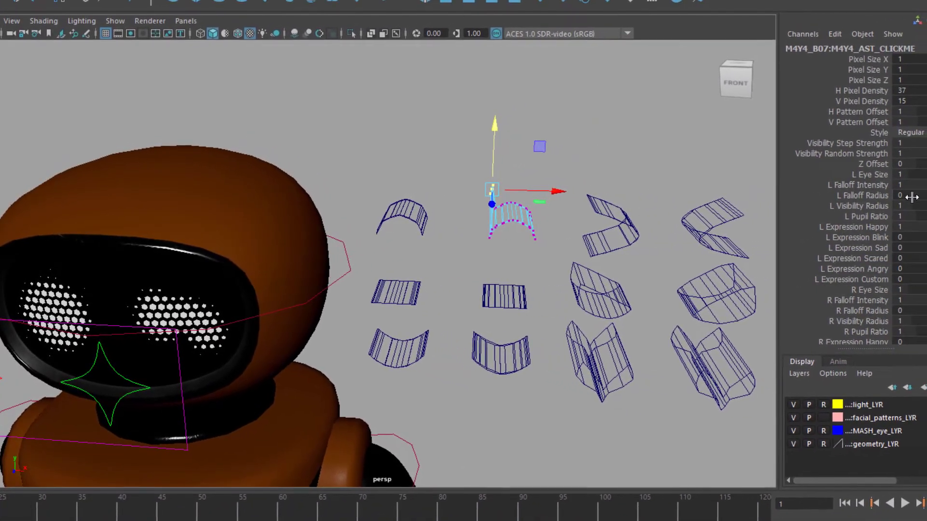
Step: Set L Expression Happy to 0.3, then 1, while lifting, lowering and tilting the happy arch's CVs
left_click(912, 227)
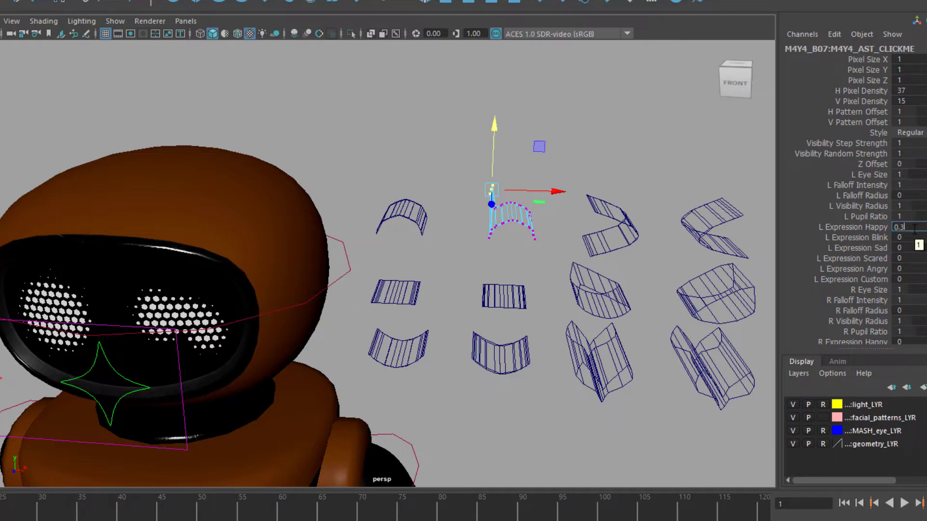
key("Return")
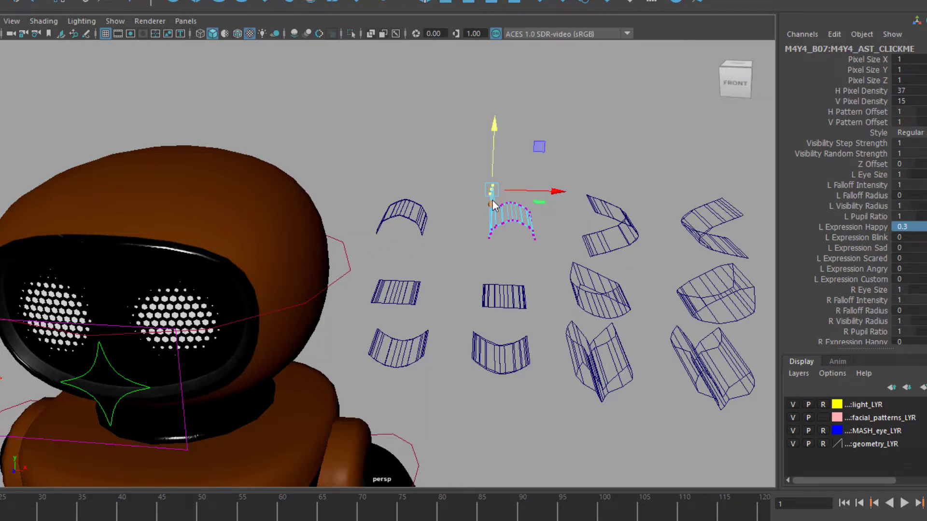
left_click_drag(490, 142, 473, 163)
middle_click_drag(543, 193, 562, 196)
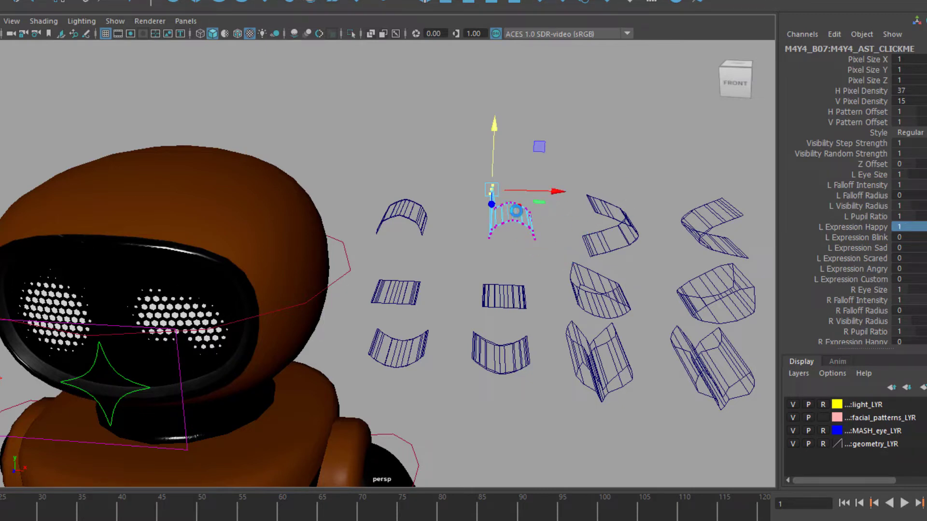
mouse_move(515, 210)
middle_mouse_down()
mouse_move(500, 205)
mouse_move(515, 209)
middle_mouse_up()
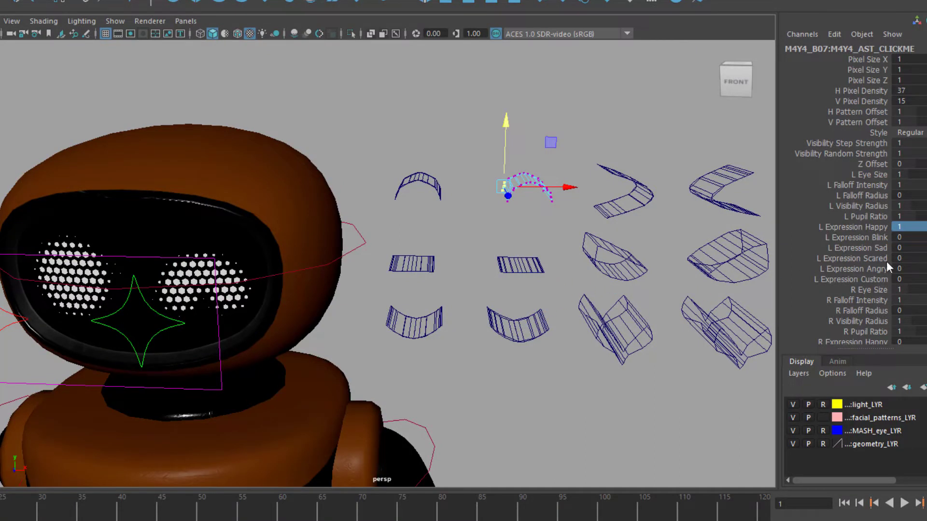
Step: Set R Expression Scared to 1 in the Channel Box
scroll(886, 263, "down", 5)
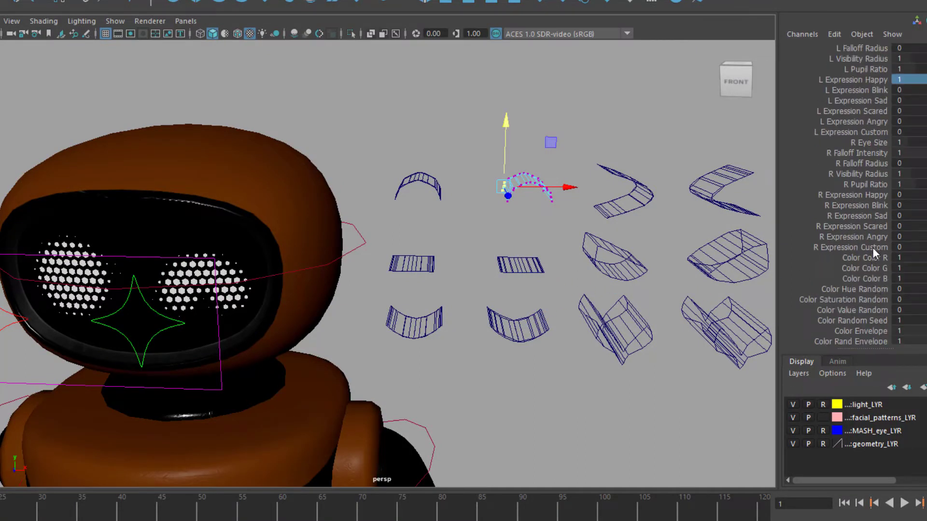
left_click(877, 228)
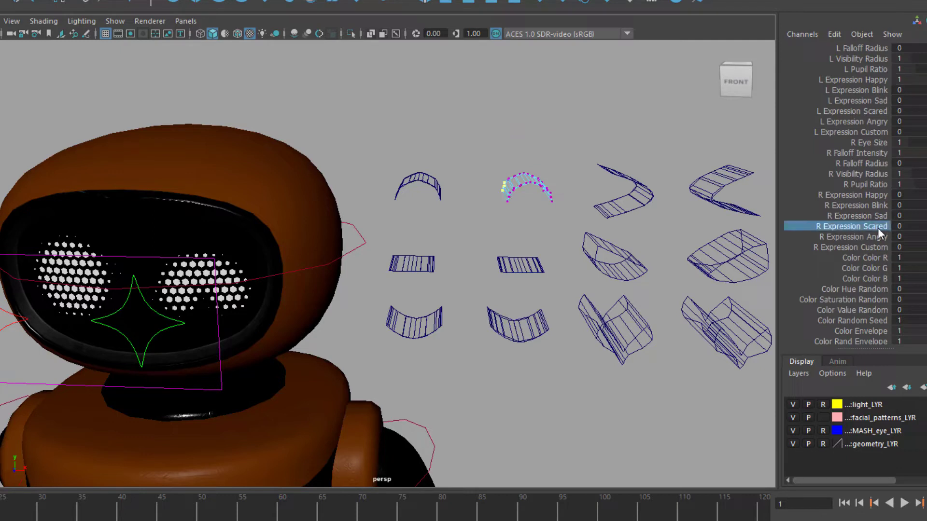
double_click(908, 226)
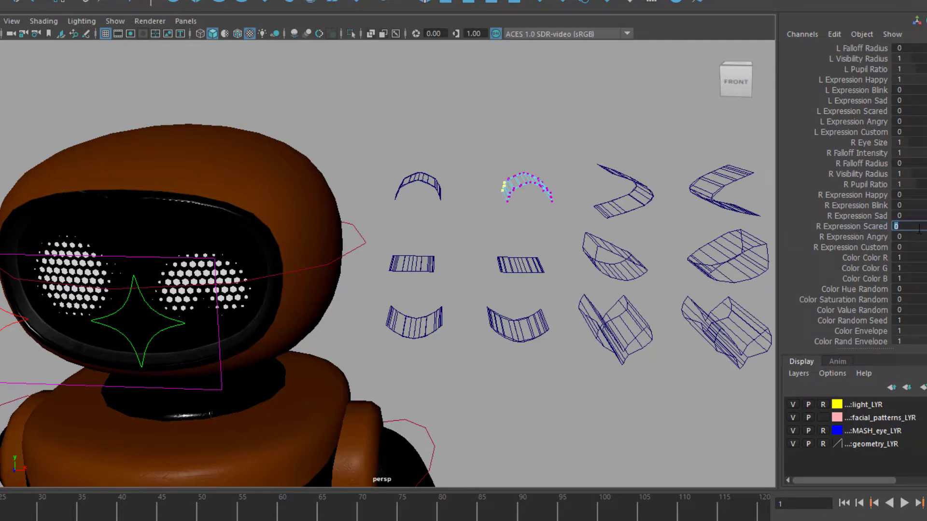
type("1")
key("Return")
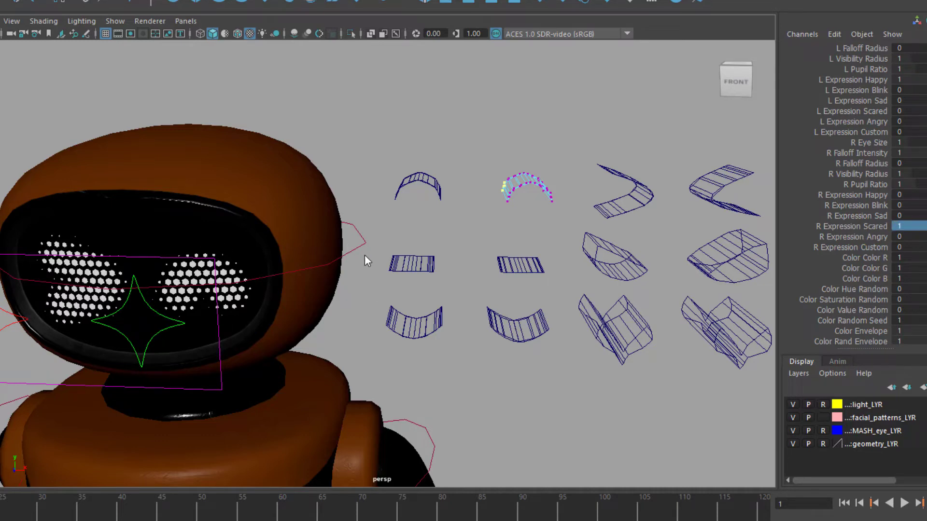
Step: Select the wavy scared-expression curve and move it down and back up
middle_click_drag(705, 328, 654, 311, "alt")
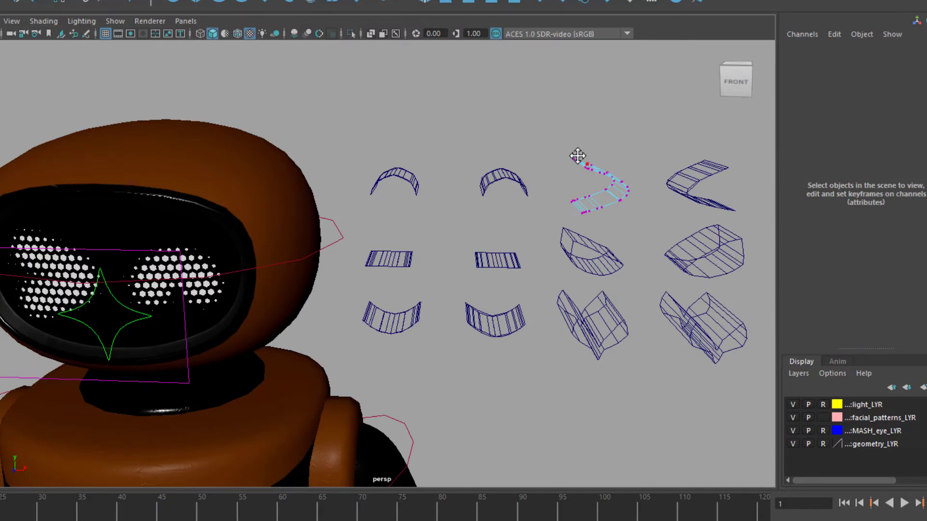
left_click(581, 162)
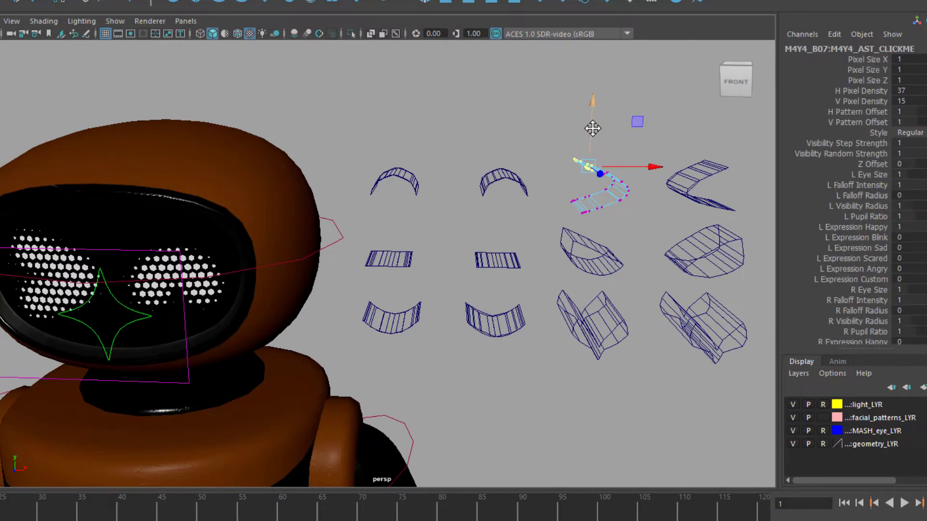
mouse_move(592, 104)
left_mouse_down()
mouse_move(590, 118)
mouse_move(594, 82)
mouse_move(591, 120)
left_mouse_up()
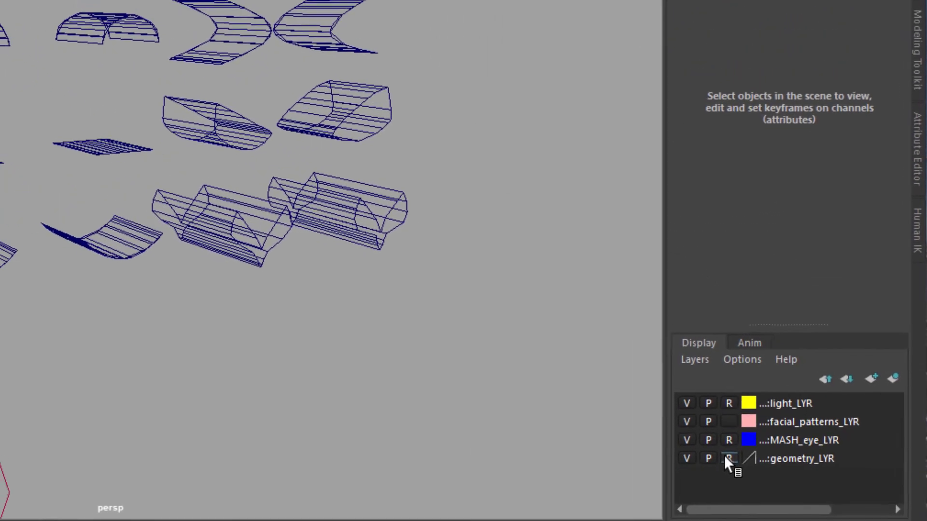
Step: Turn off visibility of the facial_patterns_LYR layer in the Layer Editor
left_click(703, 428)
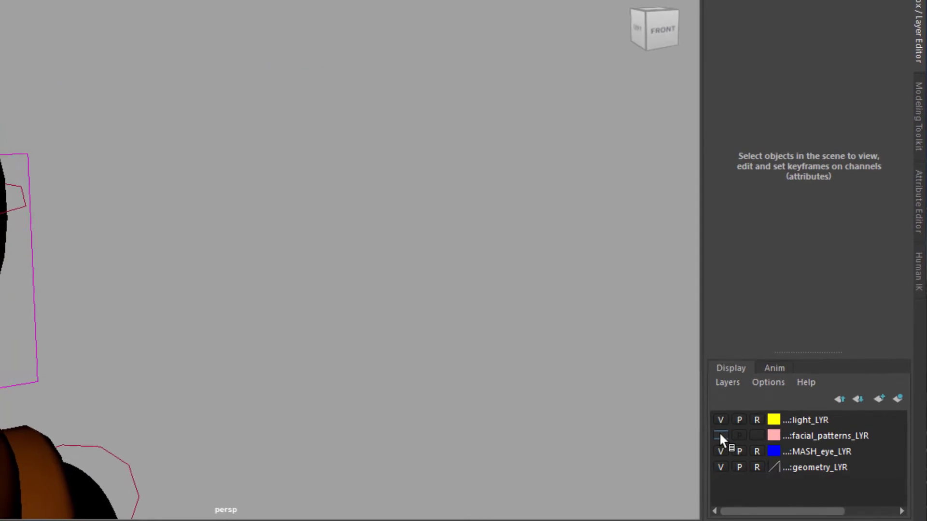
left_click(720, 436)
left_click(720, 436)
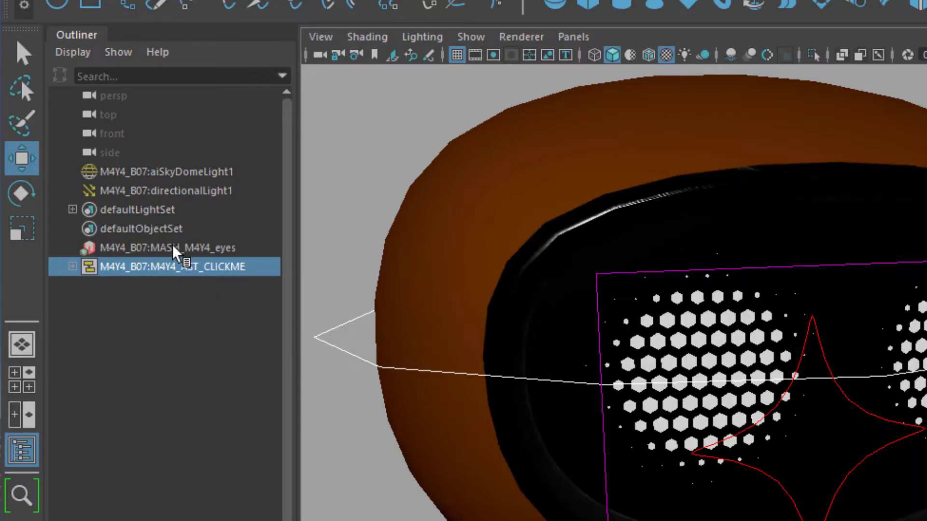
Step: Select the MASH_M4Y4_eyes network in the Outliner
mouse_move(174, 251)
middle_mouse_down()
mouse_move(178, 265)
mouse_move(208, 268)
mouse_move(188, 258)
middle_mouse_up()
middle_click_drag(267, 280, 178, 250)
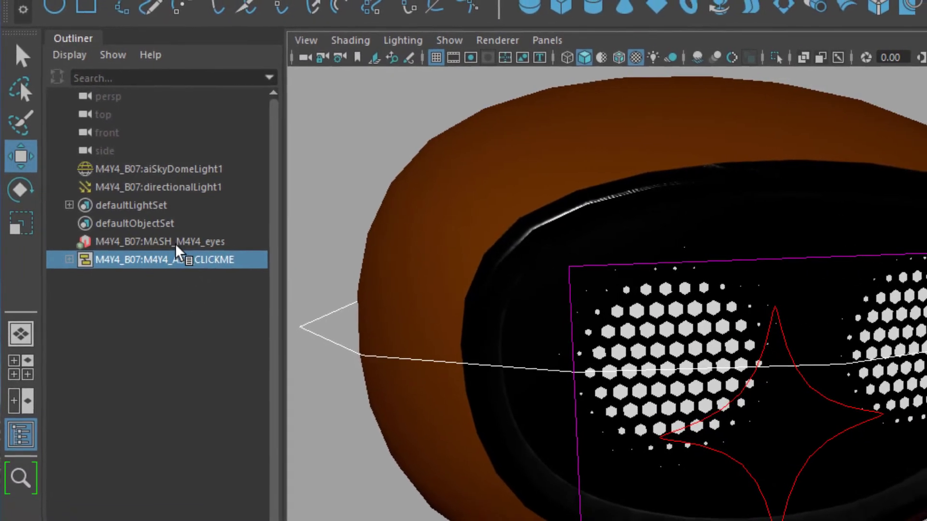
left_click(179, 245)
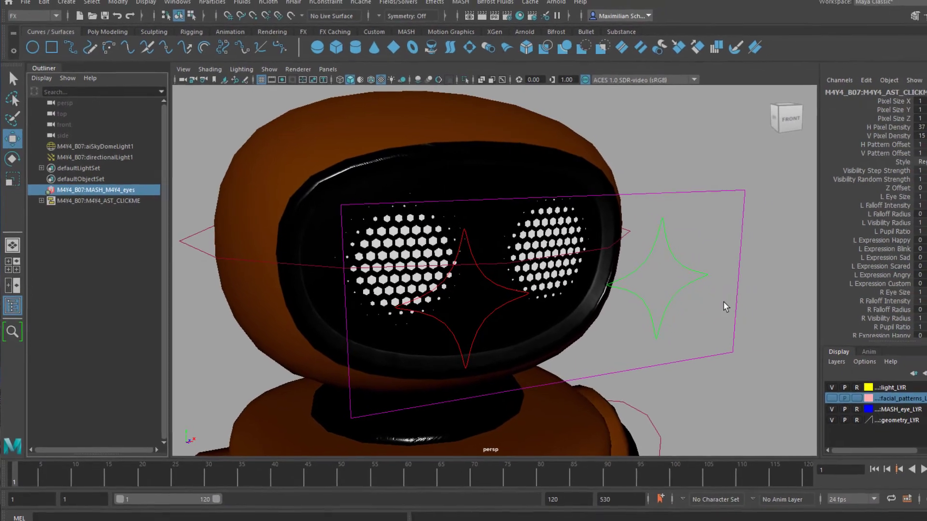
Step: Open the Attribute Editor for MASH_M4Y4_eyes with Ctrl+A
key("ctrl+a")
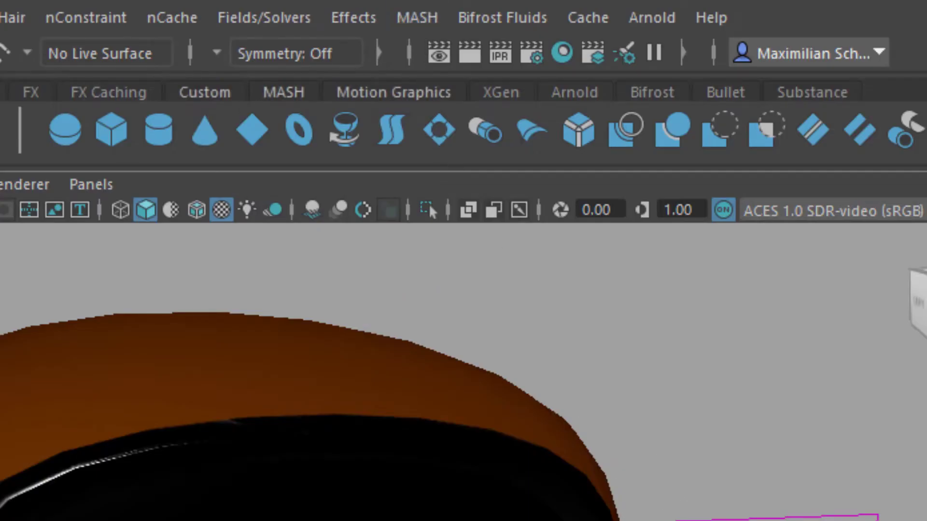
Step: Open the MASH Editor from the MASH menu and nudge its window into place
left_click(417, 20)
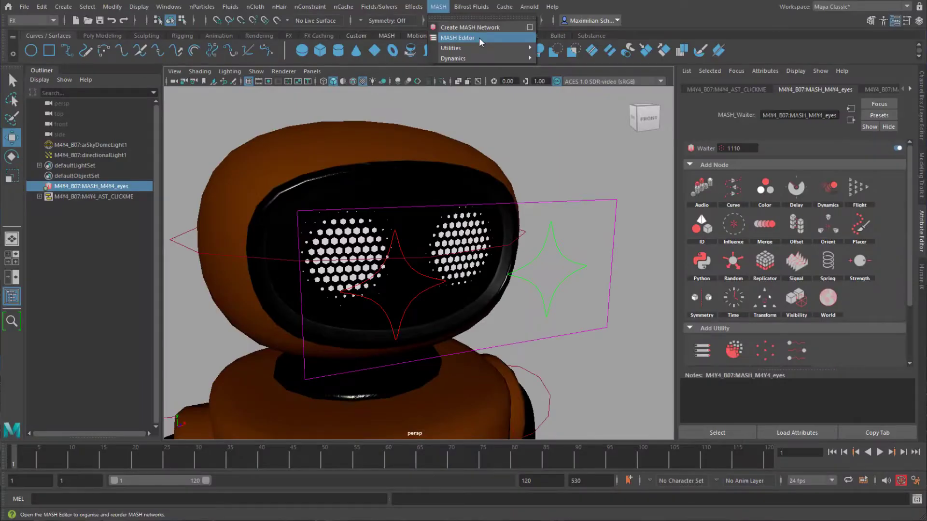
left_click(522, 97)
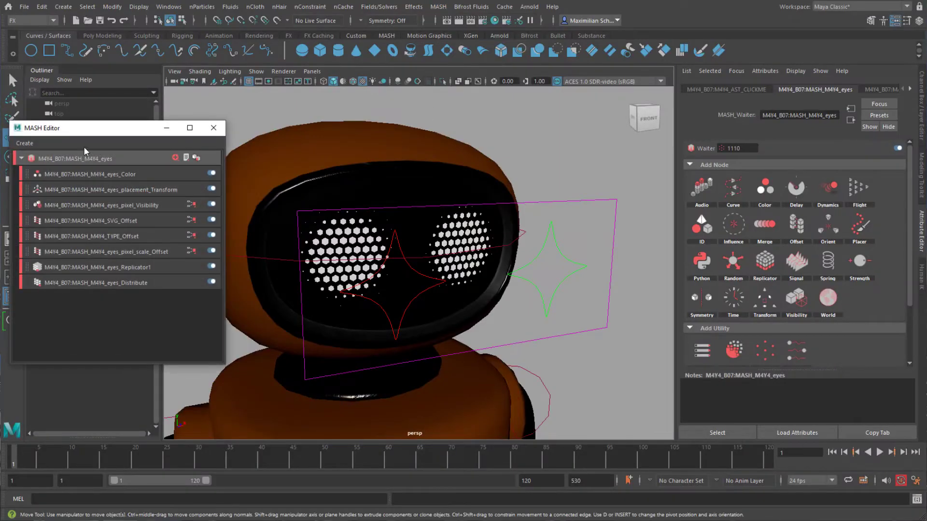
left_click_drag(105, 133, 102, 132)
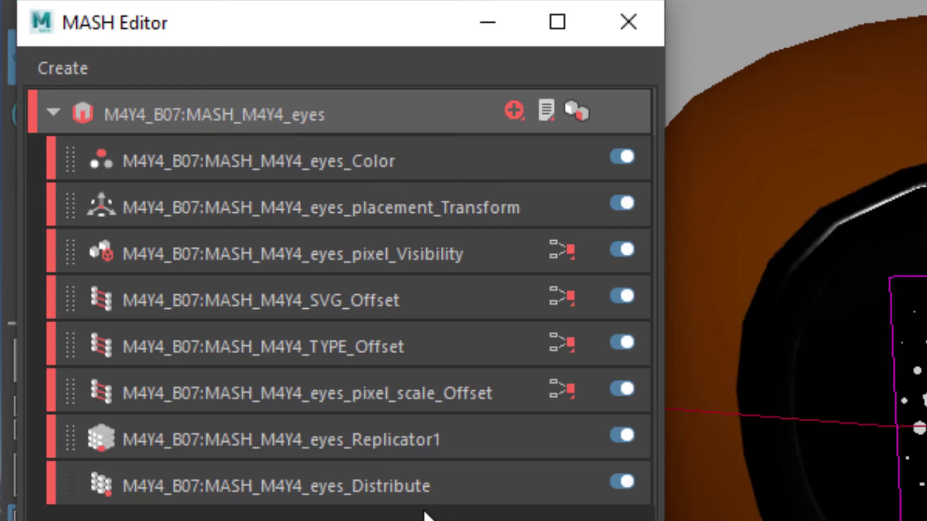
Step: On the Distribute node, stack the eye points into 6 depth layers and spread them apart
left_click(420, 487)
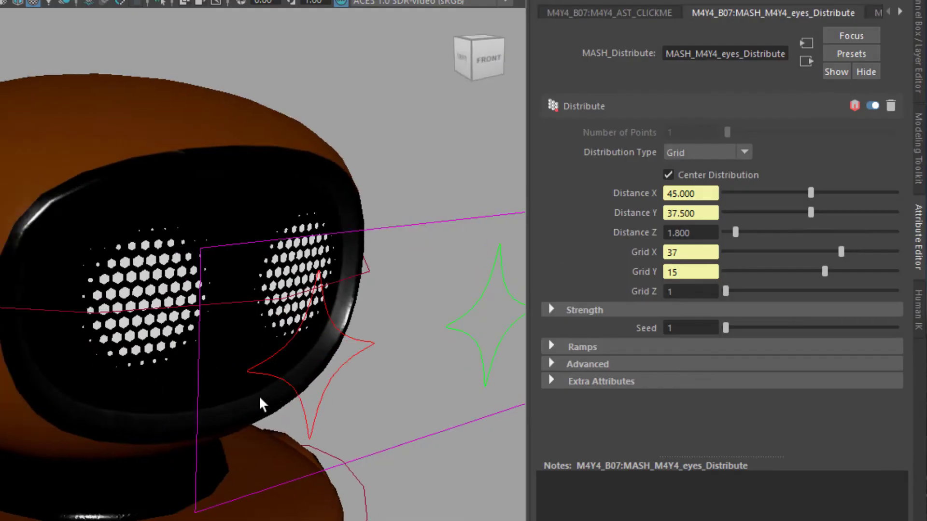
left_click_drag(262, 403, 302, 396, "alt")
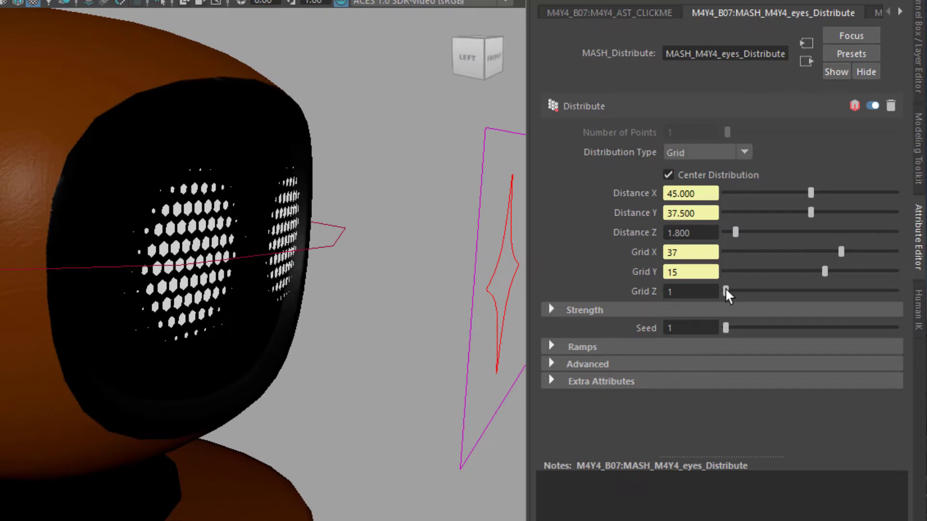
left_click_drag(727, 290, 761, 291)
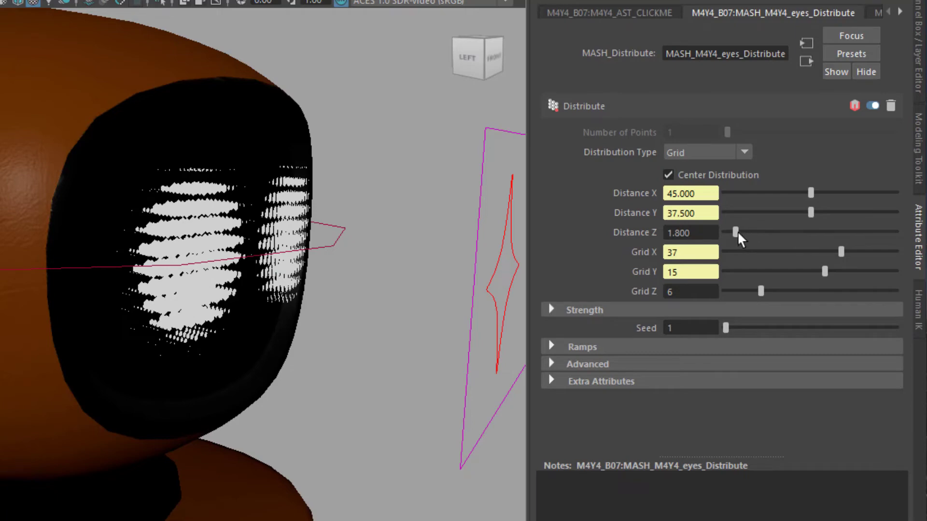
left_click_drag(739, 233, 805, 234)
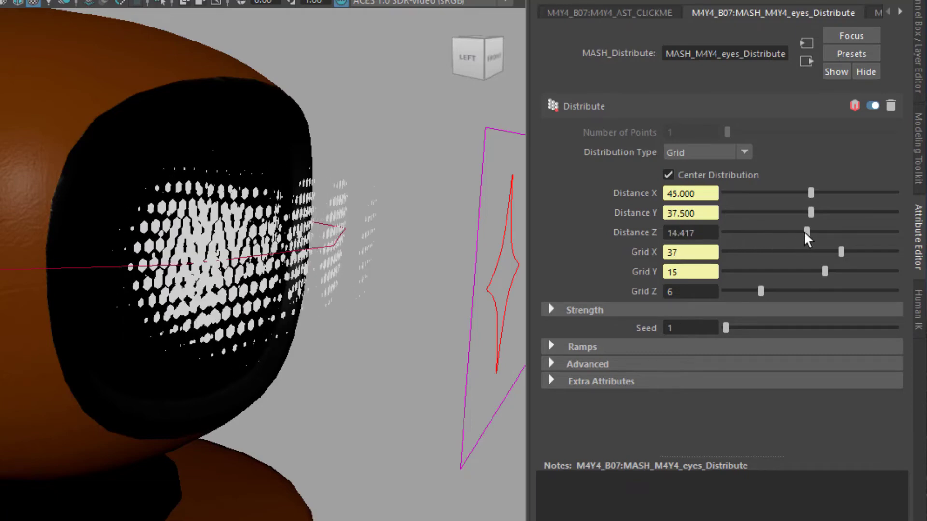
mouse_move(387, 428)
left_mouse_down("alt")
mouse_move(405, 425)
mouse_move(386, 430)
left_mouse_up("alt")
left_click_drag(319, 335, 307, 305, "alt")
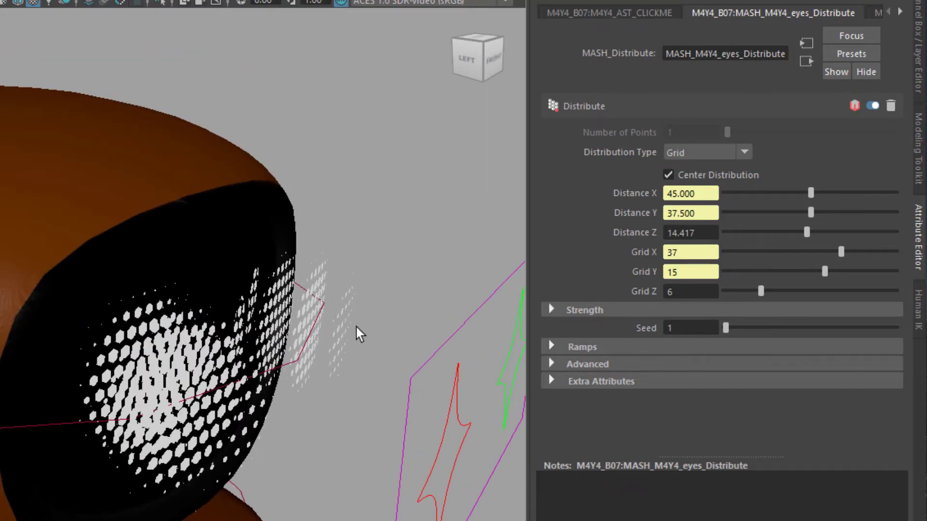
Step: Set Grid Z to 1 and orbit in close to the eye grid
left_click(691, 296)
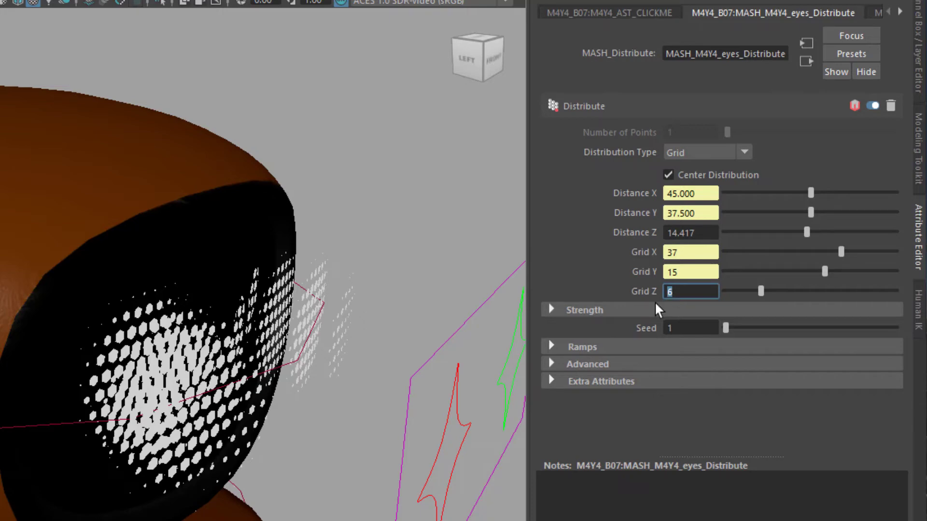
type("1")
key("Return")
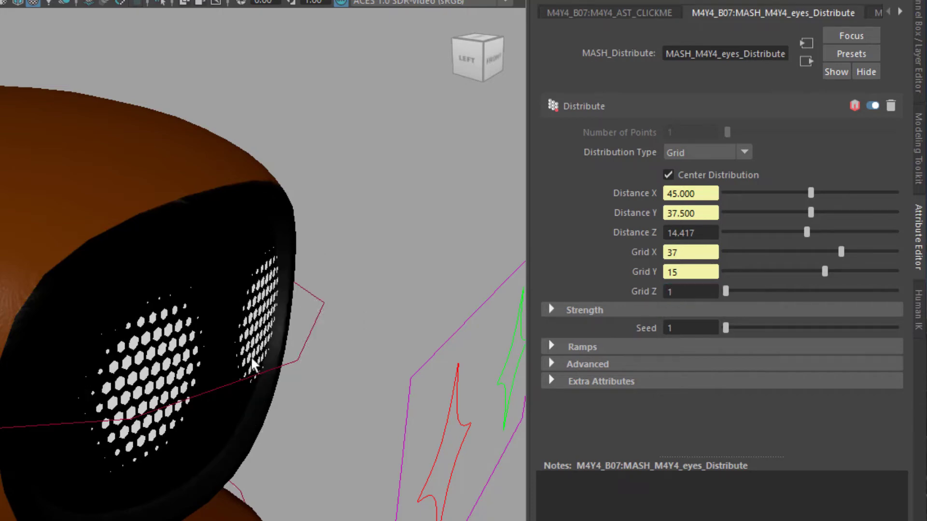
left_click_drag(253, 367, 341, 399, "alt")
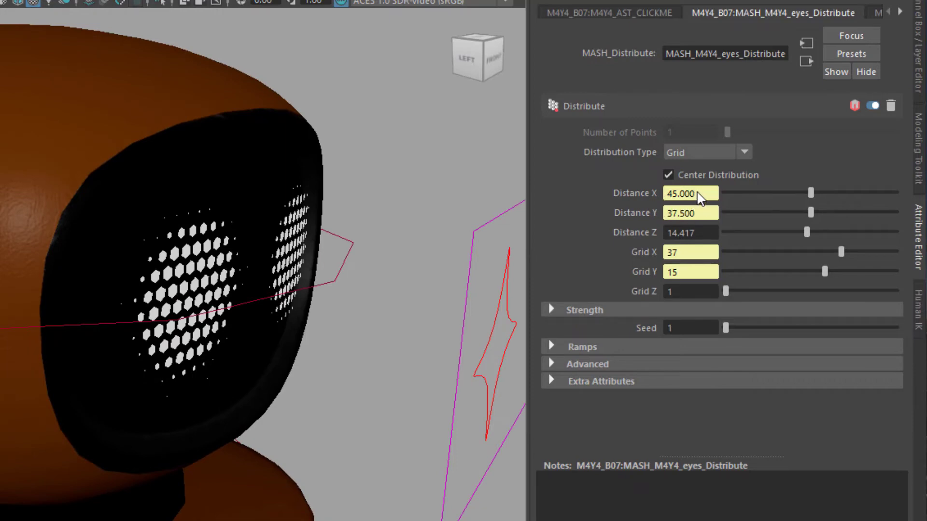
Step: Break Distance X's connection and lower it to 55.922 to tighten horizontal spacing
right_click(700, 197)
left_click(758, 235)
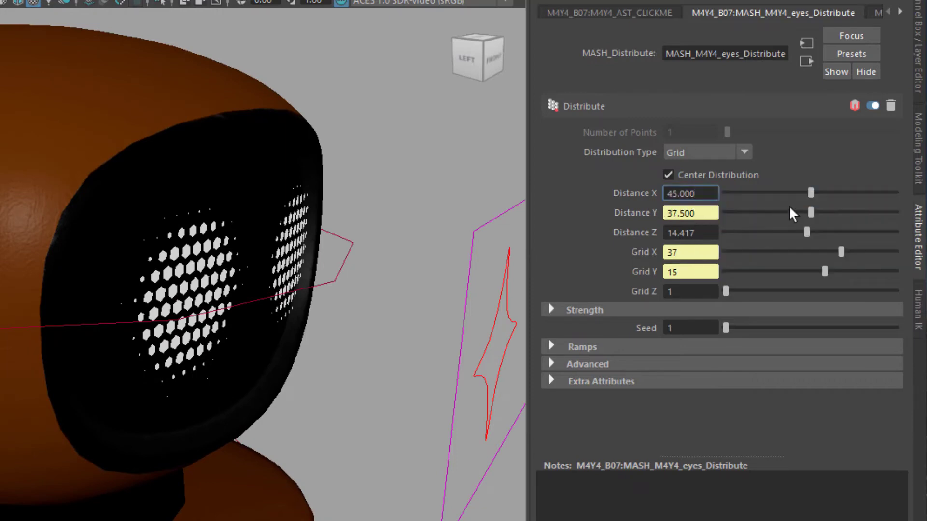
left_click_drag(811, 194, 735, 235)
Step: Break Distance Y's connection and adjust it to 36.772 so the dots look round
right_click(699, 224)
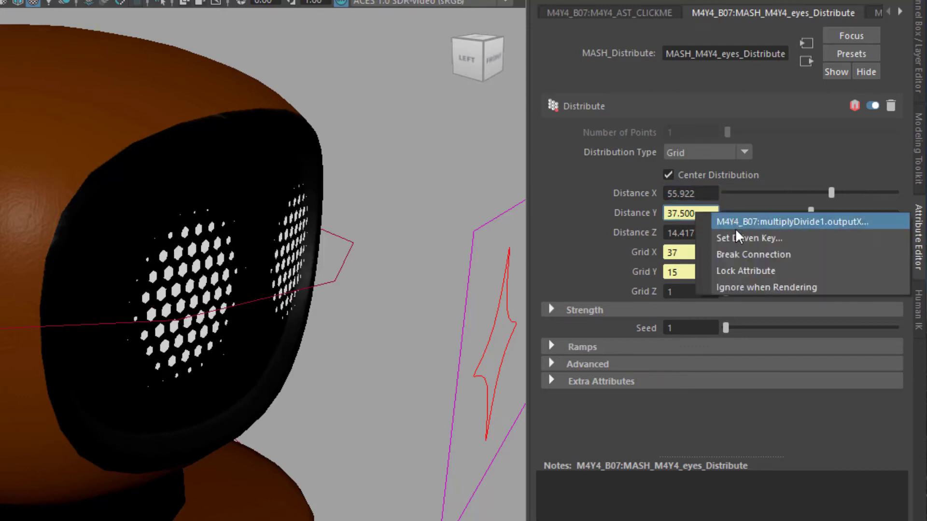
left_click(746, 254)
left_click_drag(812, 227, 763, 232)
left_click_drag(861, 236, 883, 235)
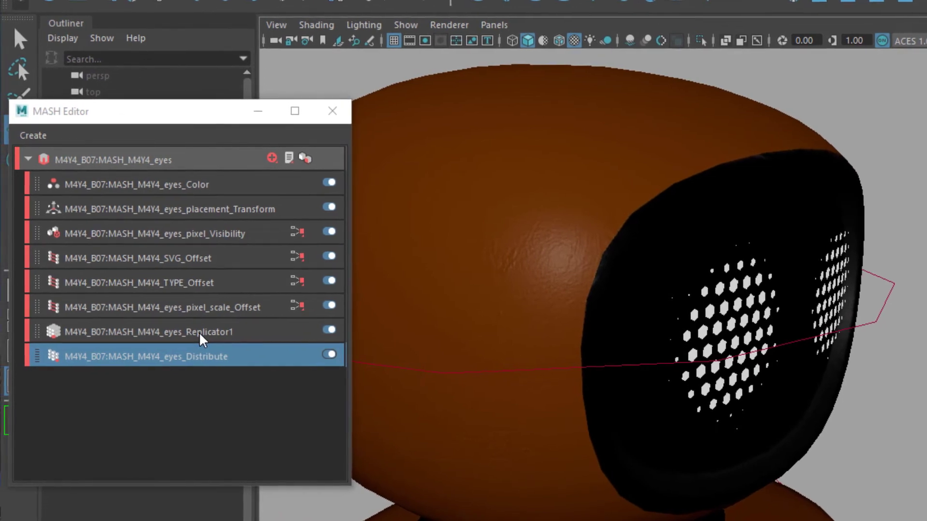
Step: Select Replicator1, drag its Replicants value, then enter 1
left_click(177, 331)
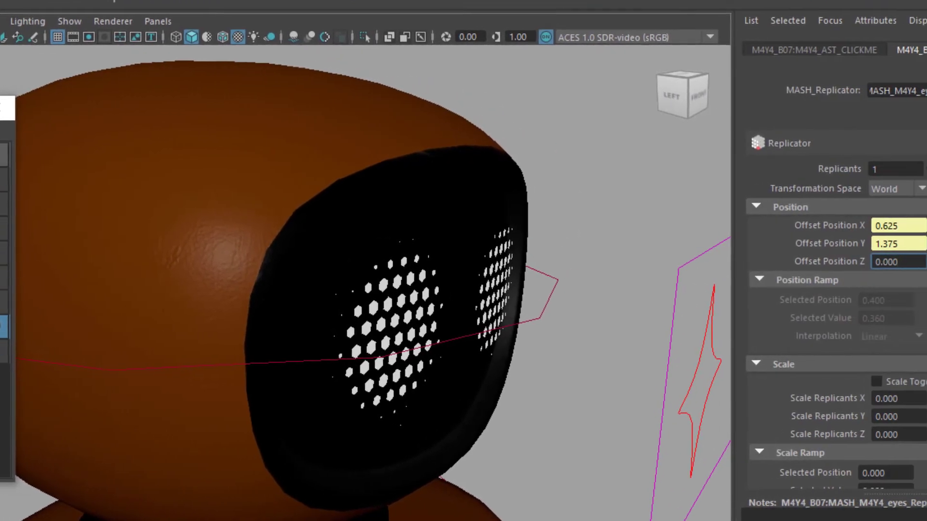
left_click_drag(803, 166, 649, 177)
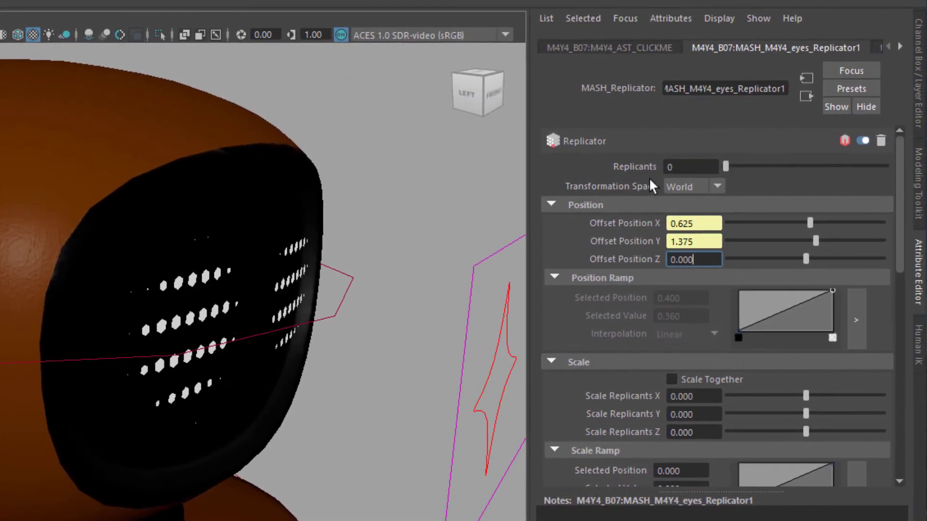
left_click(682, 172)
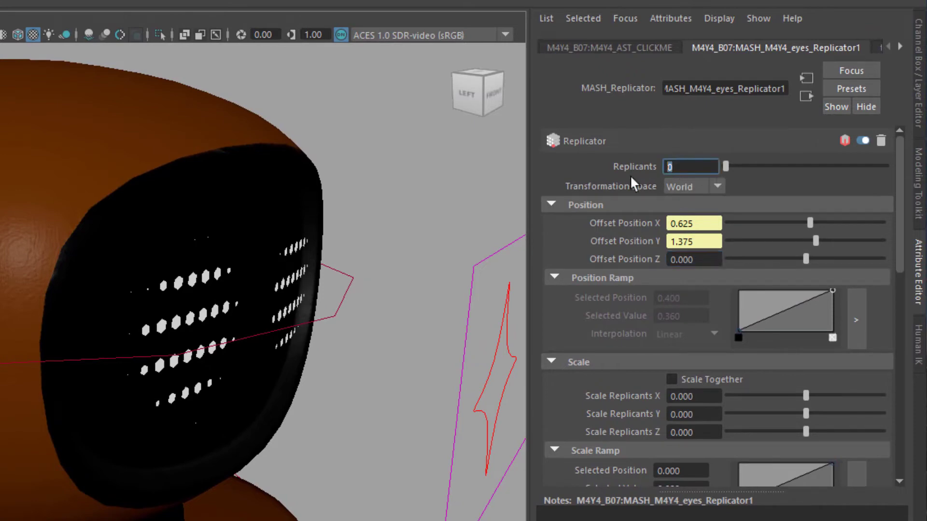
type("1")
key("Return")
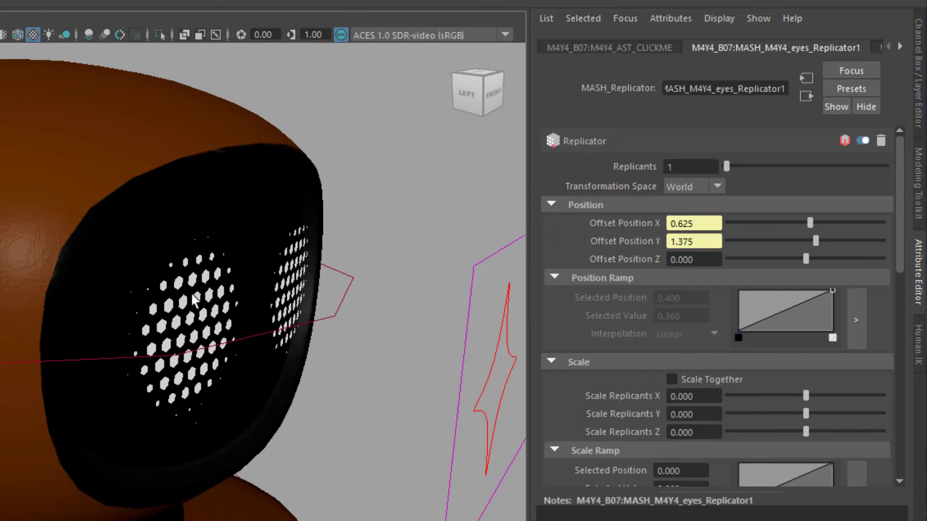
Step: Try 2 replicants, then set Replicants back to 1
left_click(669, 169)
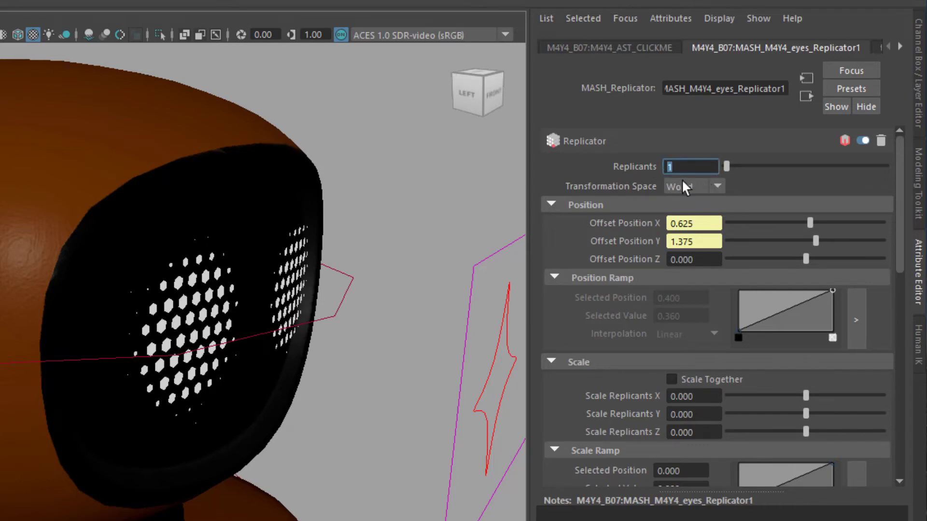
type("2")
key("Return")
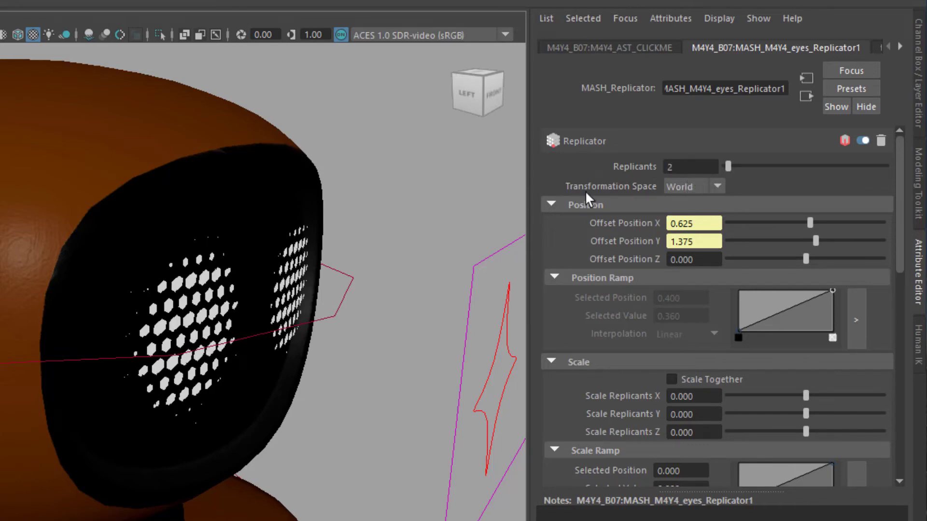
left_click(675, 167)
type("1")
key("Return")
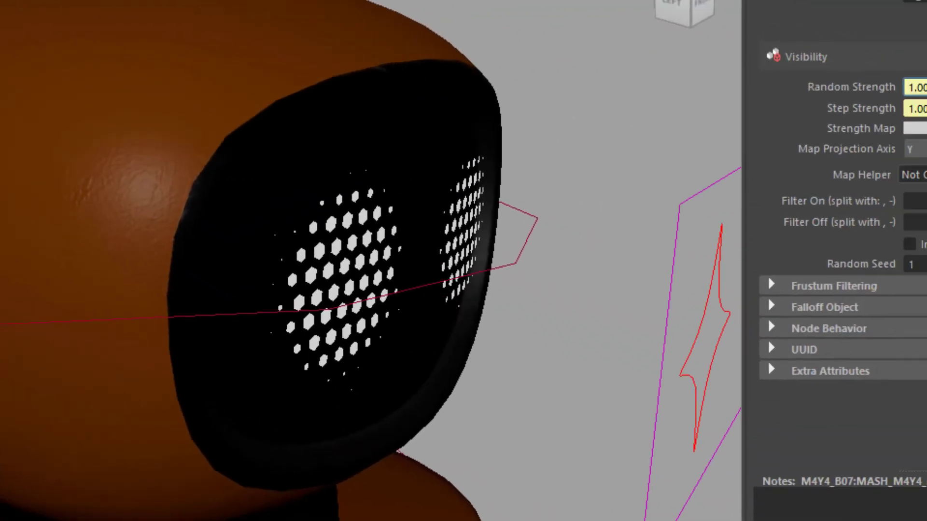
Step: Break the Visibility node's Random Strength connection and lower it twice to hide eye dots
right_click(797, 87)
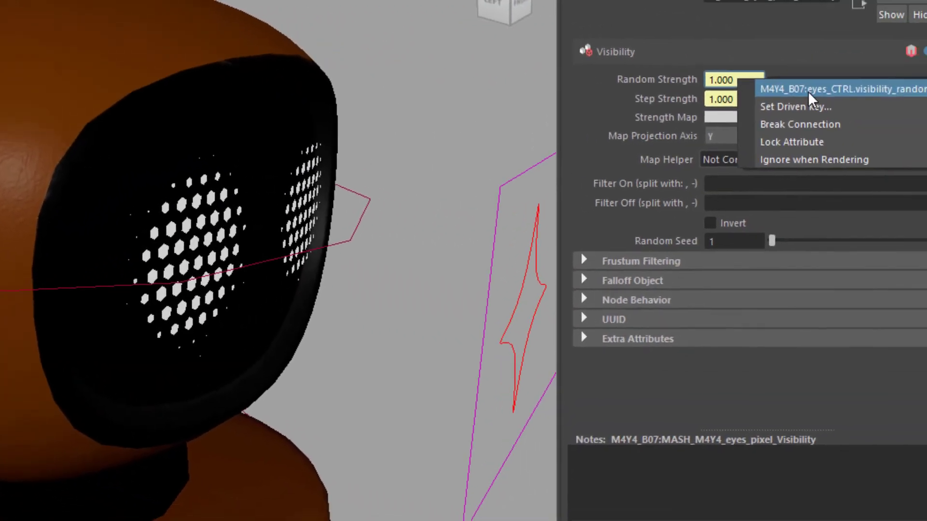
left_click(751, 121)
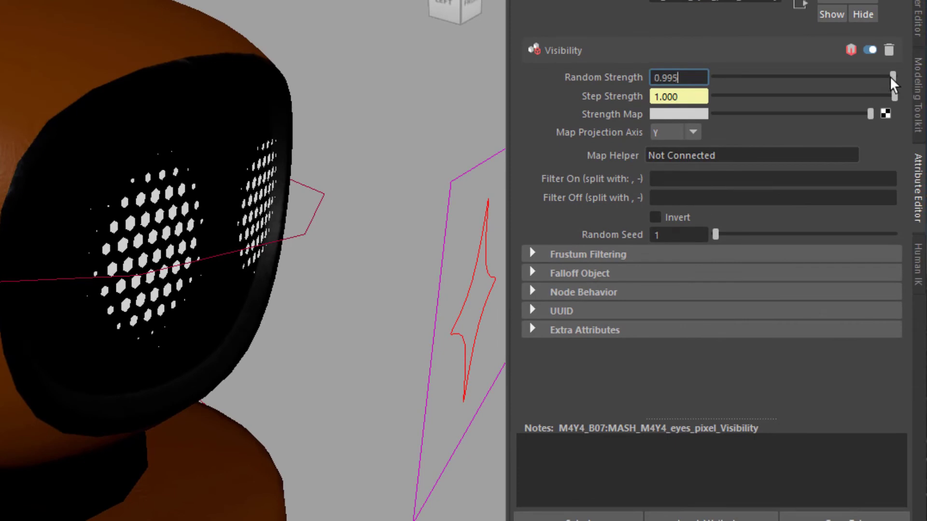
left_click_drag(892, 83, 854, 102)
left_click_drag(893, 79, 904, 100)
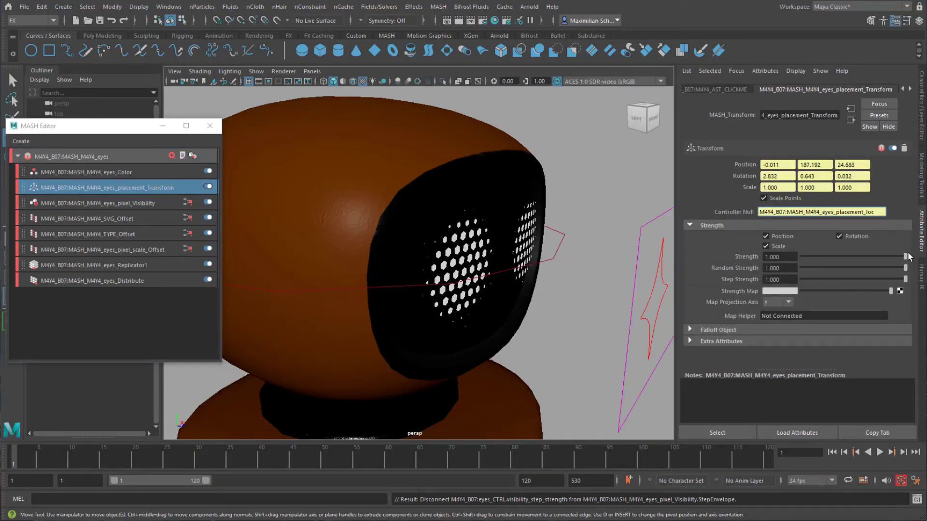
Step: Test the placement Transform's Strength and Random Strength values on the eye dots, then select eyes_Color
left_click_drag(906, 259, 852, 285)
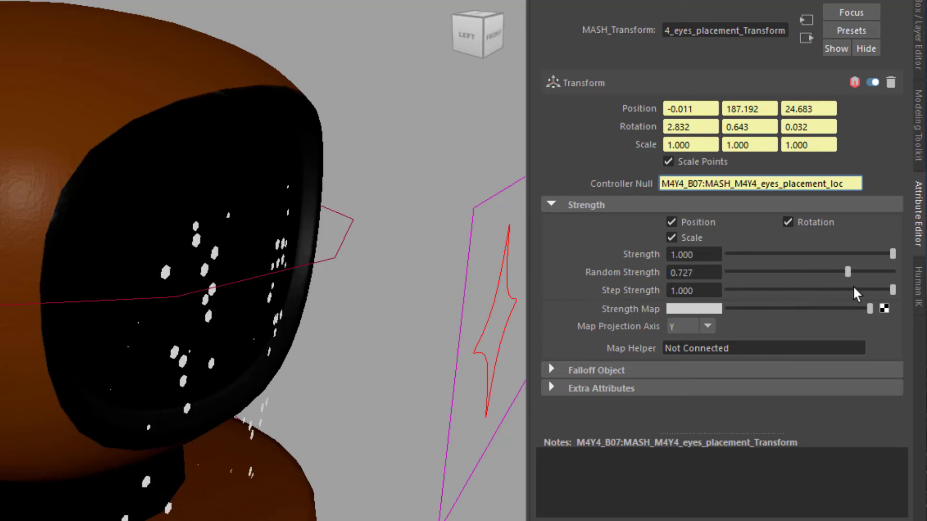
mouse_move(854, 293)
left_mouse_down()
mouse_move(911, 293)
mouse_move(864, 304)
mouse_move(840, 295)
left_mouse_up()
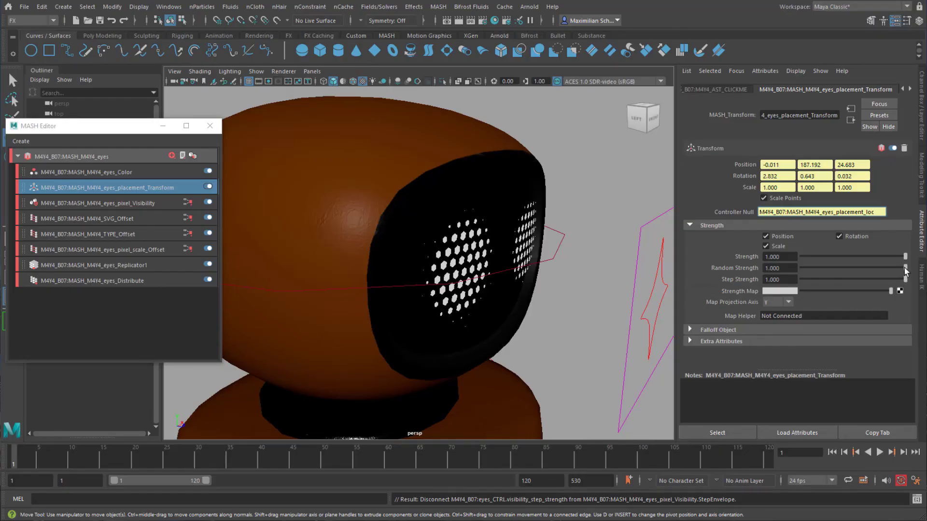
mouse_move(906, 268)
left_mouse_down()
mouse_move(889, 275)
mouse_move(908, 279)
left_mouse_up()
left_click(188, 172)
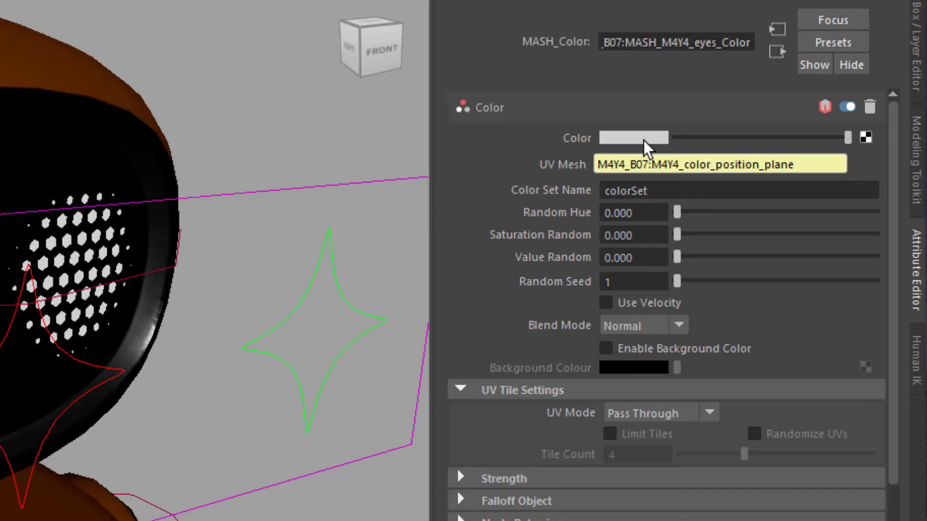
Step: Color the eye pixels light blue with Value Random 0.299 and Random Hue 0.175, then close the MASH Editor
left_click(645, 141)
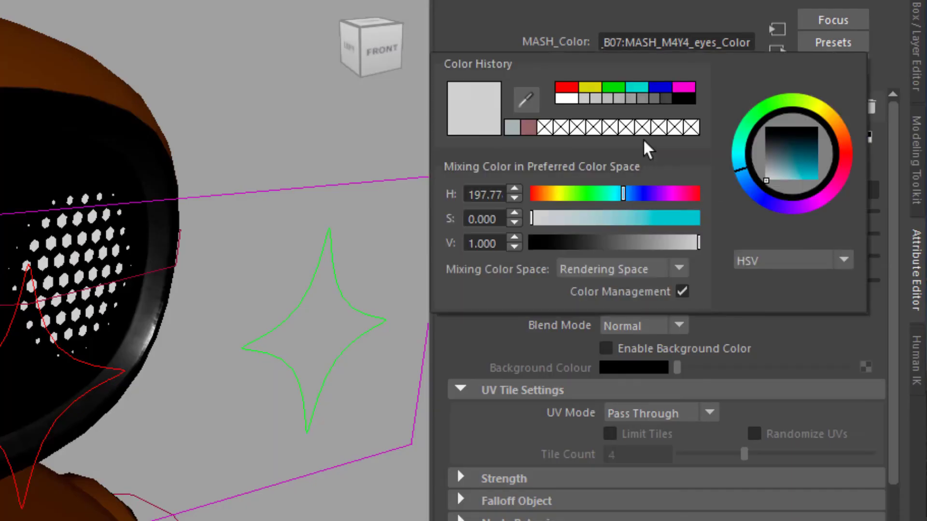
left_click_drag(789, 165, 790, 178)
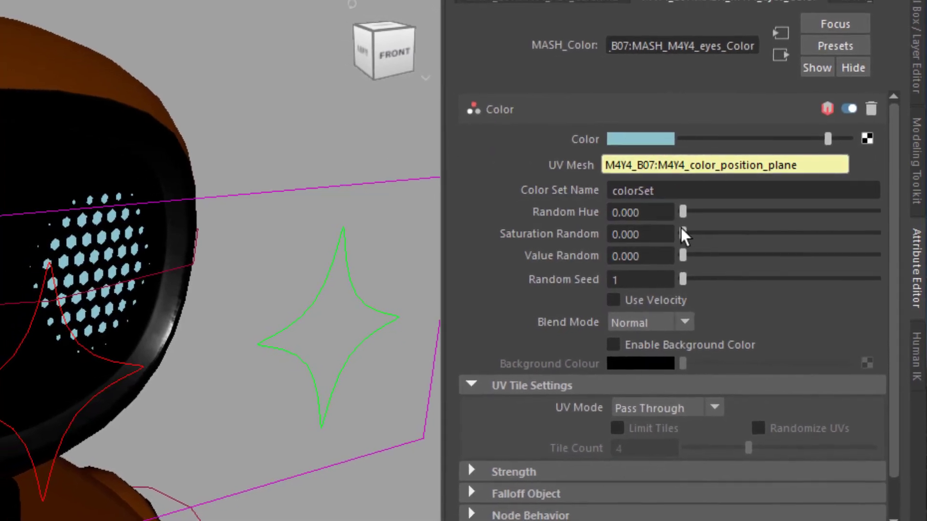
left_click_drag(688, 256, 743, 255)
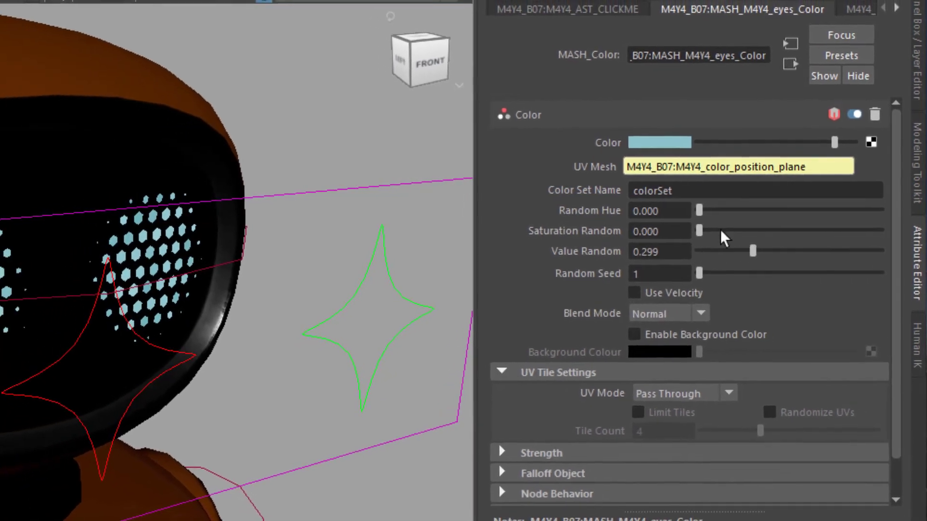
left_click_drag(706, 212, 736, 212)
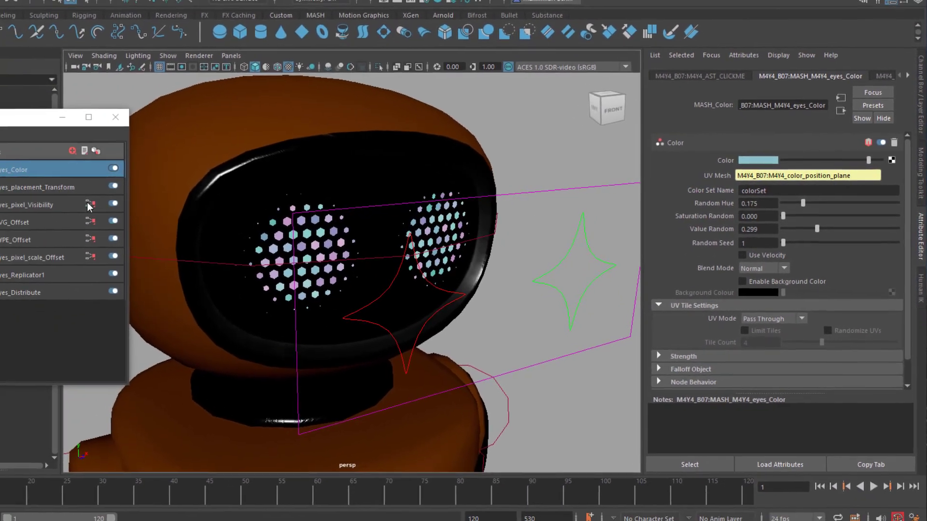
left_click(141, 120)
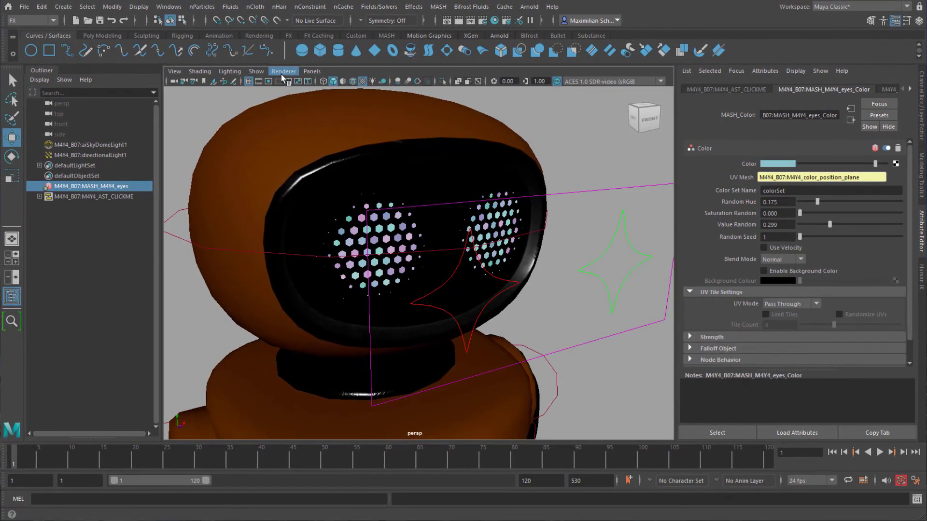
Step: Set the viewport renderer to Viewport 2.0
left_click(276, 70)
left_click(293, 92)
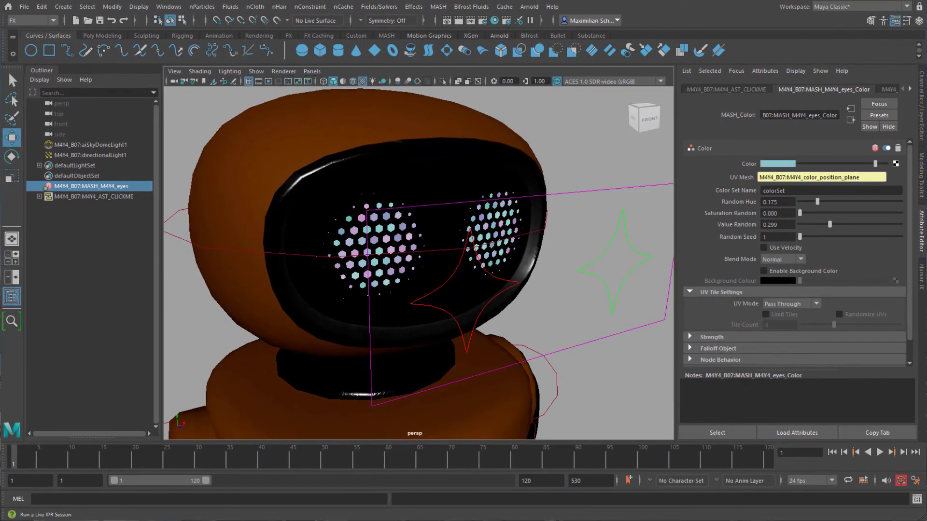